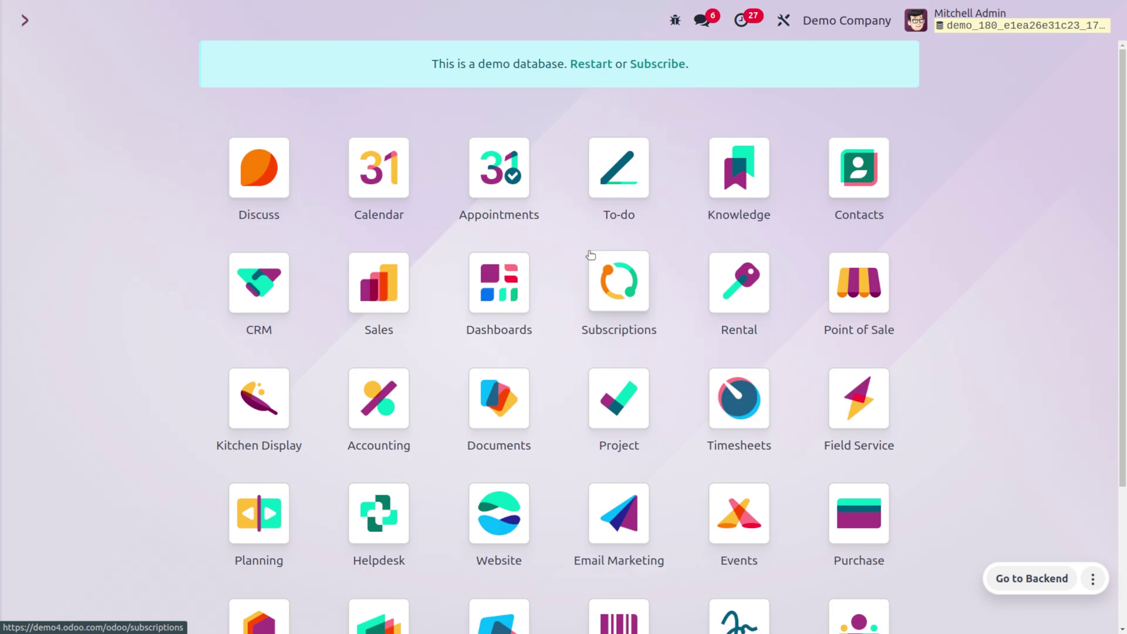
- Open Purchase with 'pu' and start a new RFQ for the chosen vendor
type("pu")
key("Return")
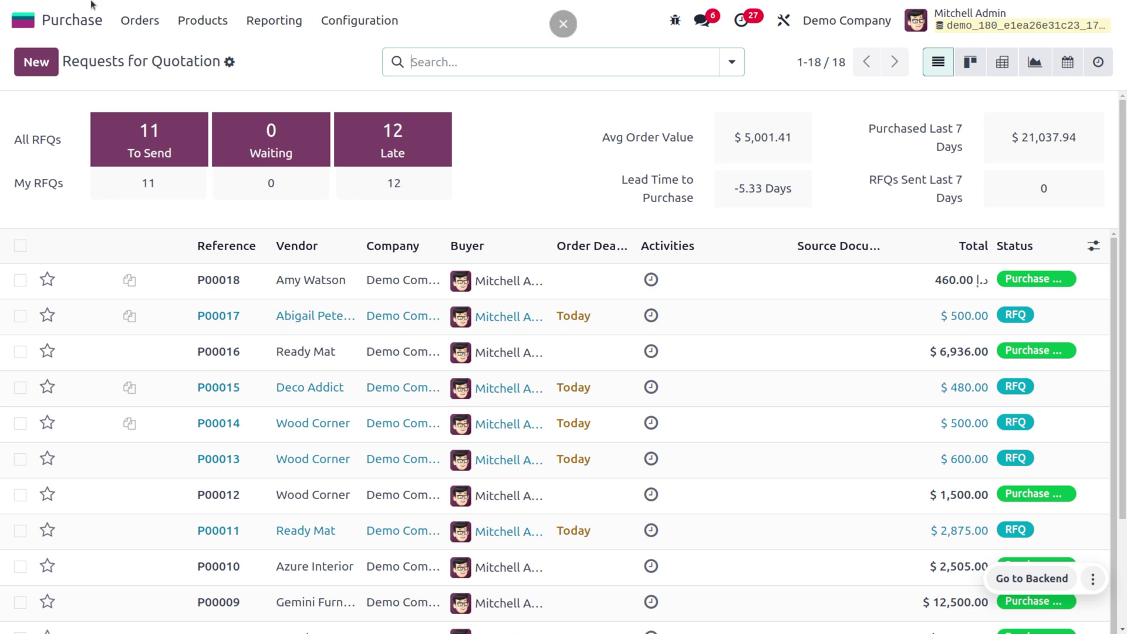
left_click(40, 61)
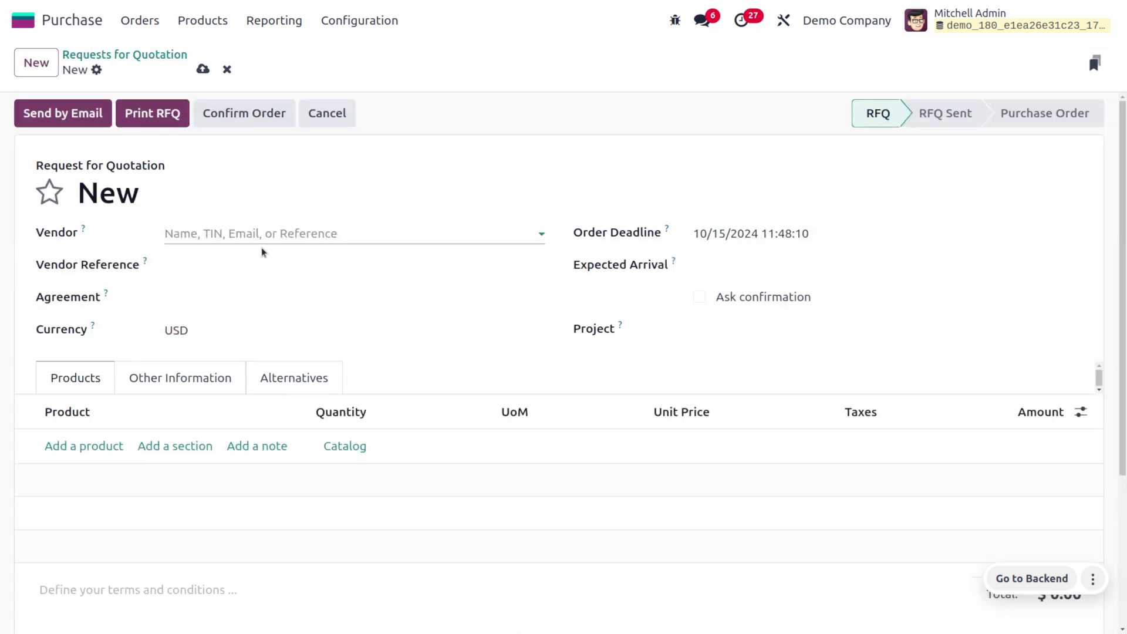
left_click(263, 235)
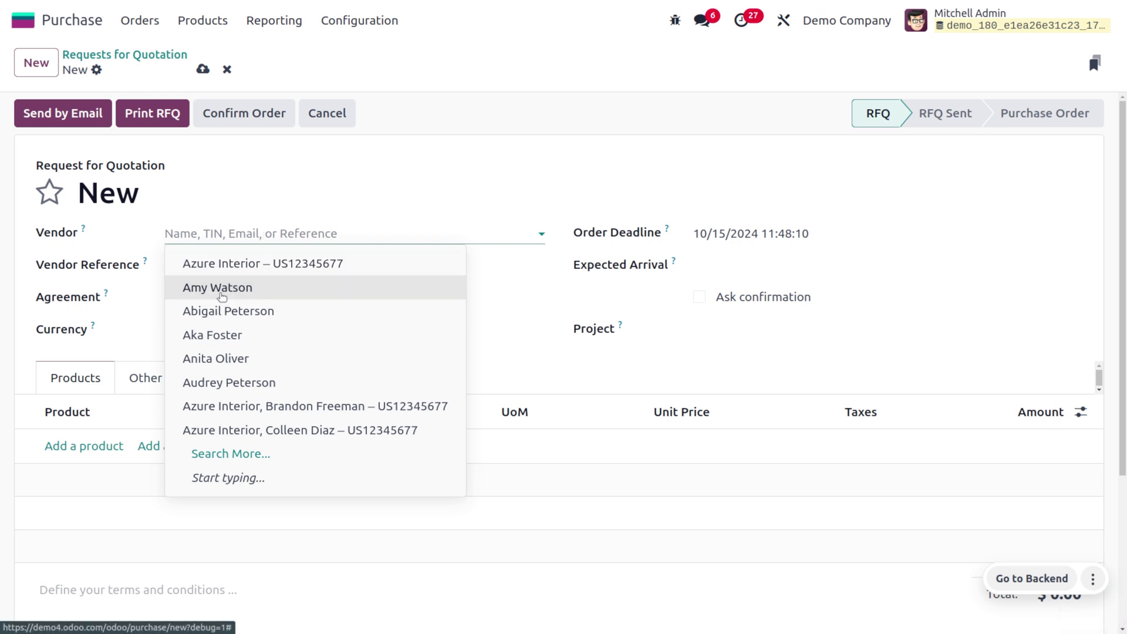
left_click(221, 290)
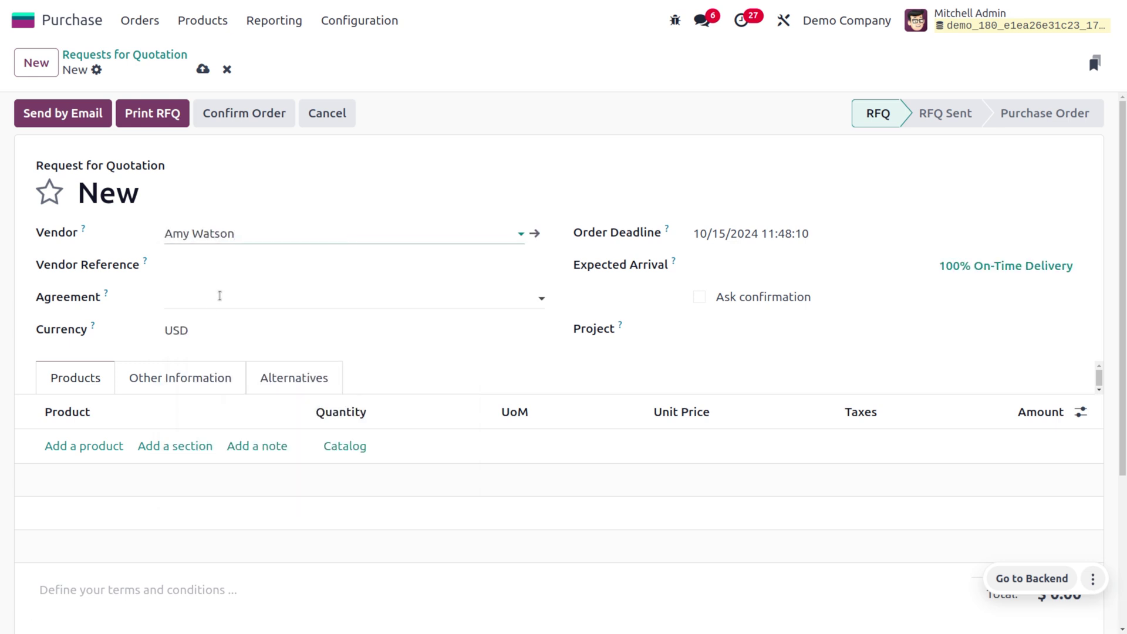
- Add one Stool (Grey) at unit price 69, remove the 15% tax, and save the RFQ
left_click(84, 446)
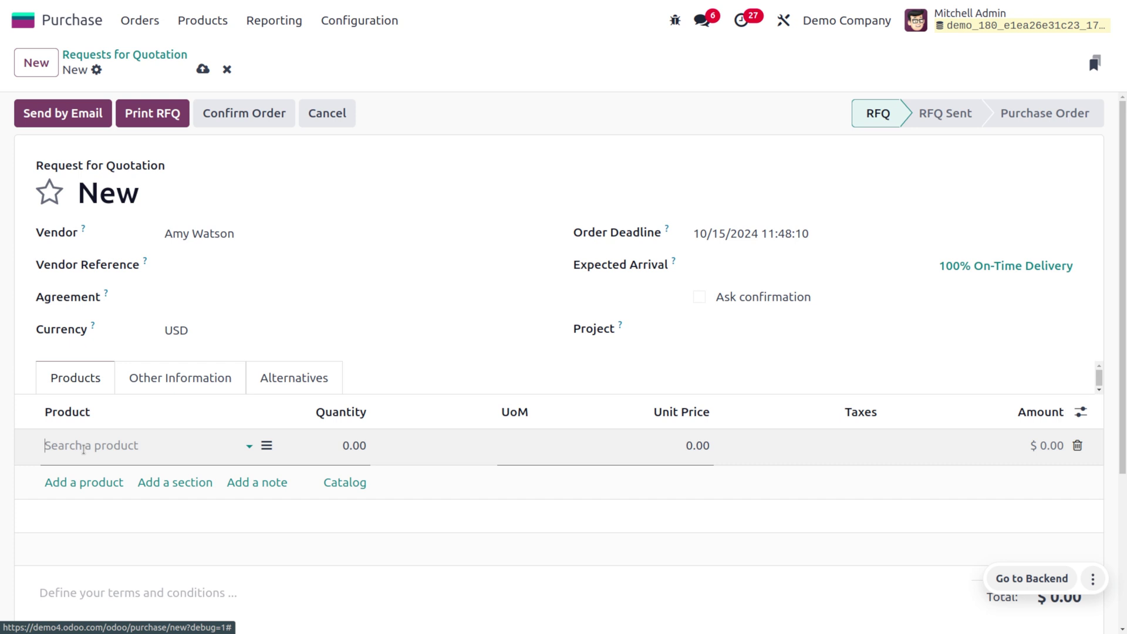
left_click(84, 446)
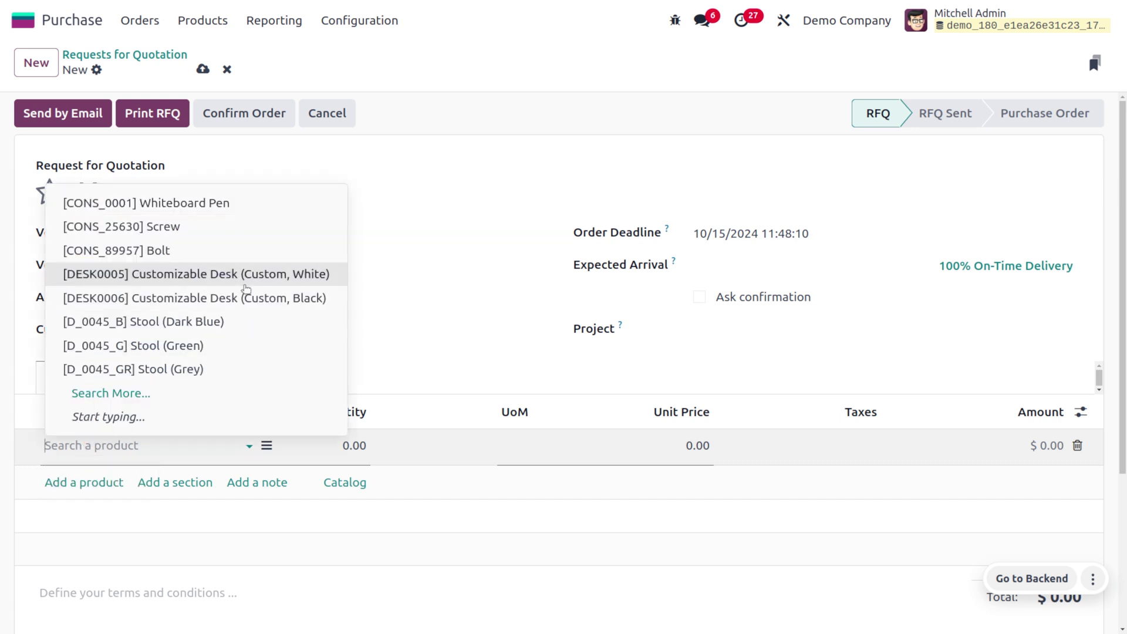
left_click(244, 363)
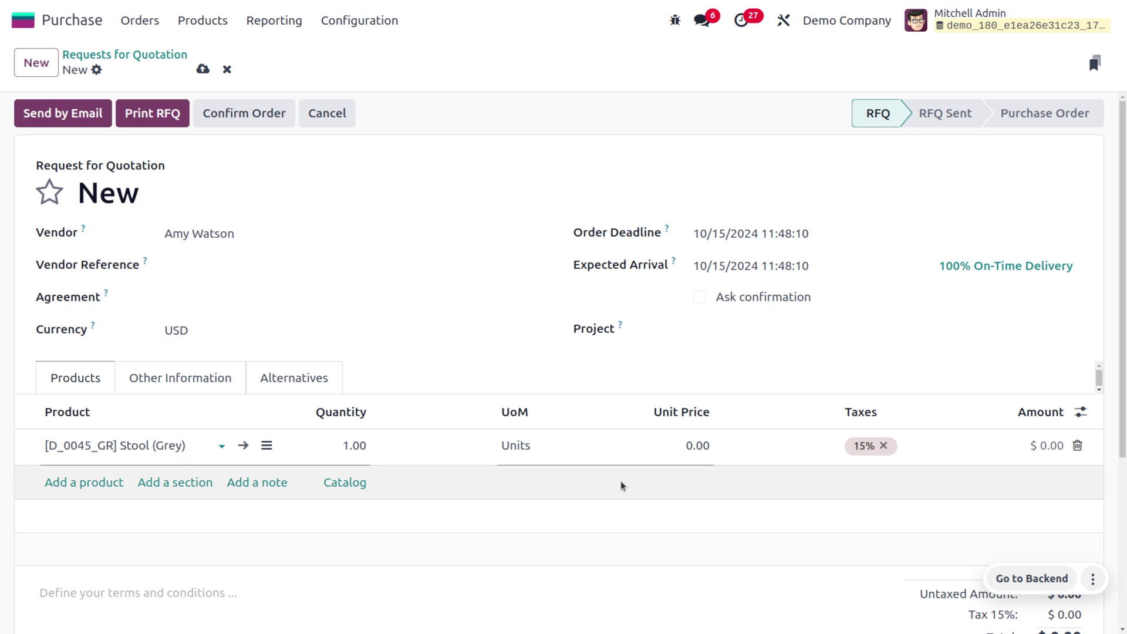
left_click(680, 452)
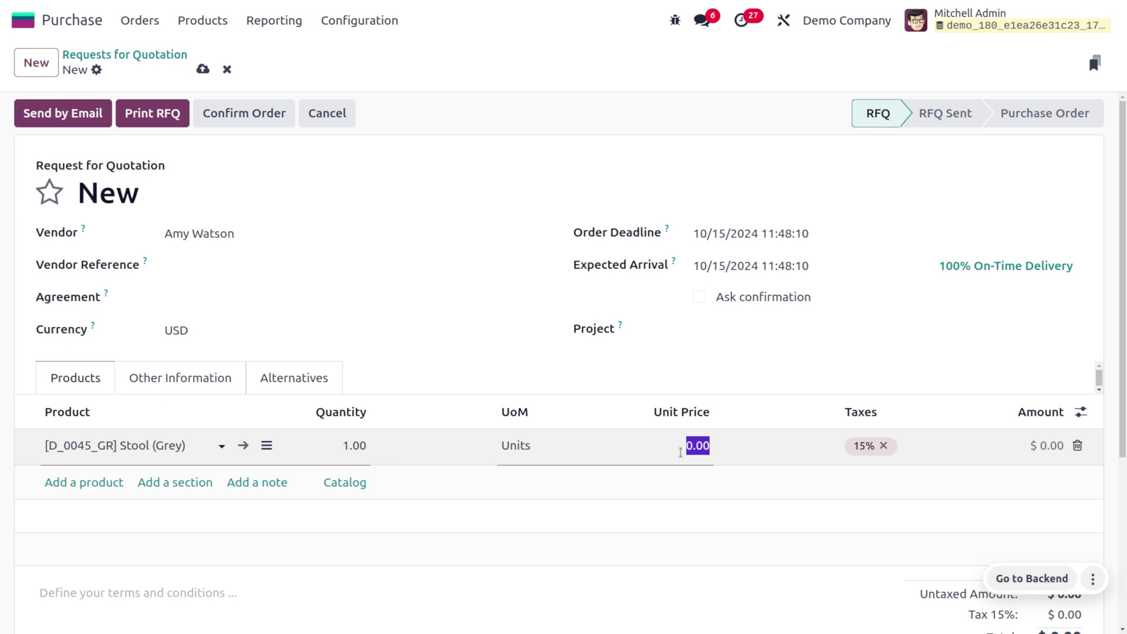
type("69")
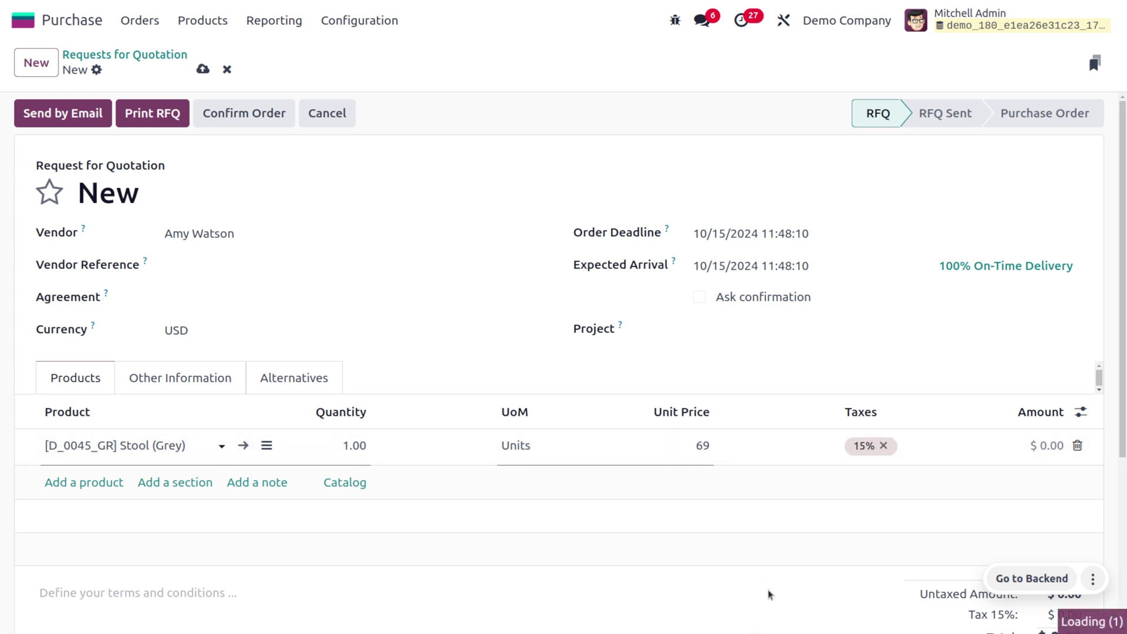
left_click(729, 526)
scroll(729, 526, "down", 3)
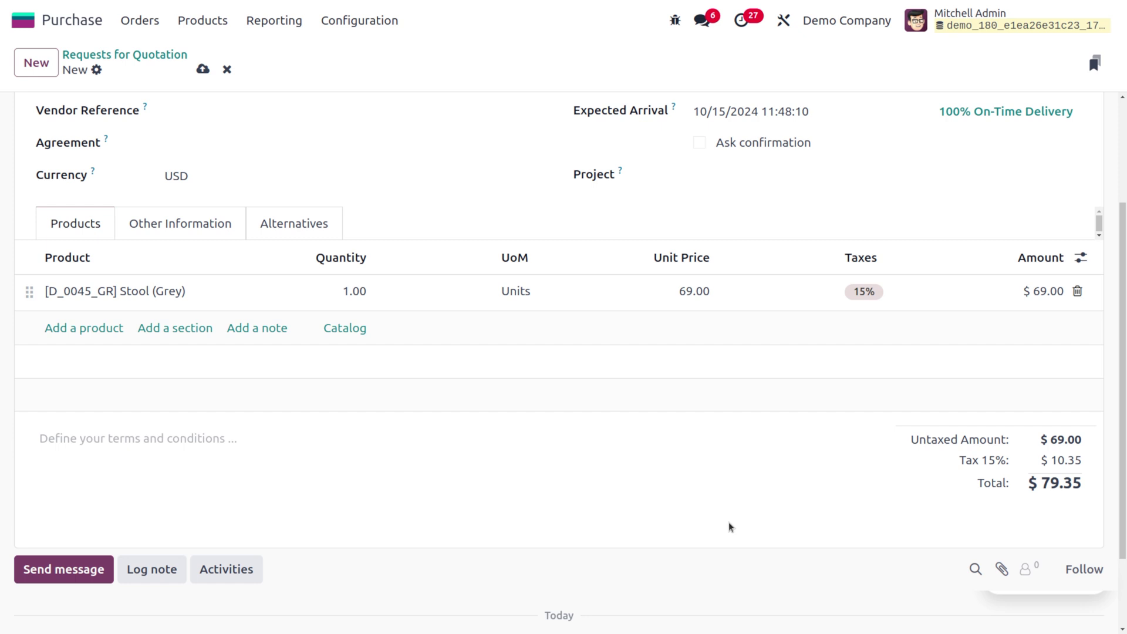
left_click(868, 295)
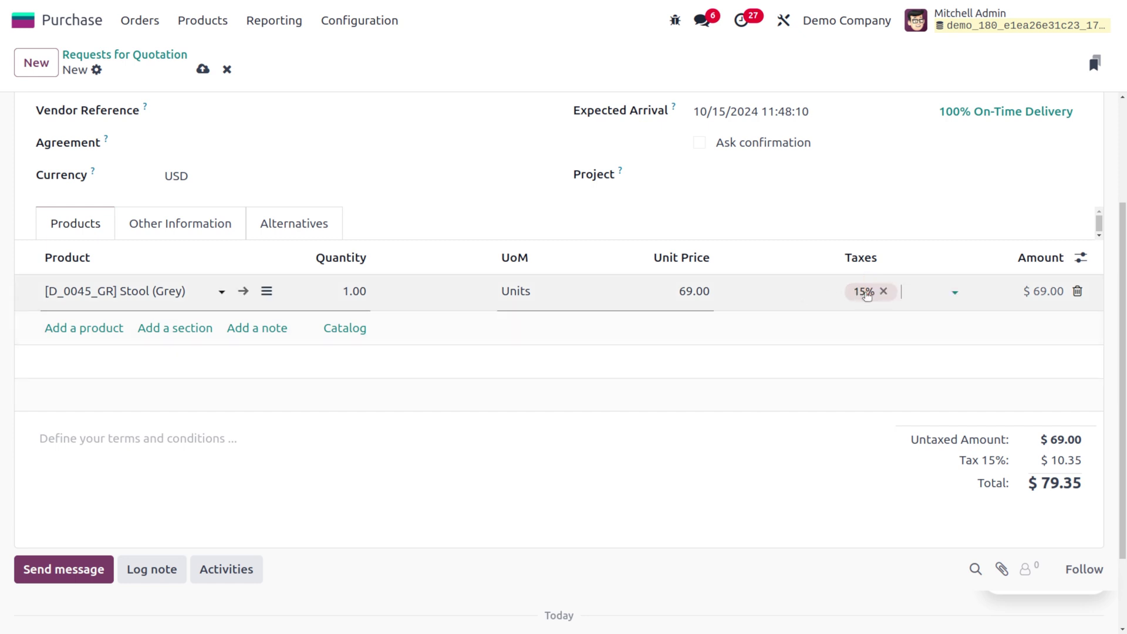
left_click(882, 292)
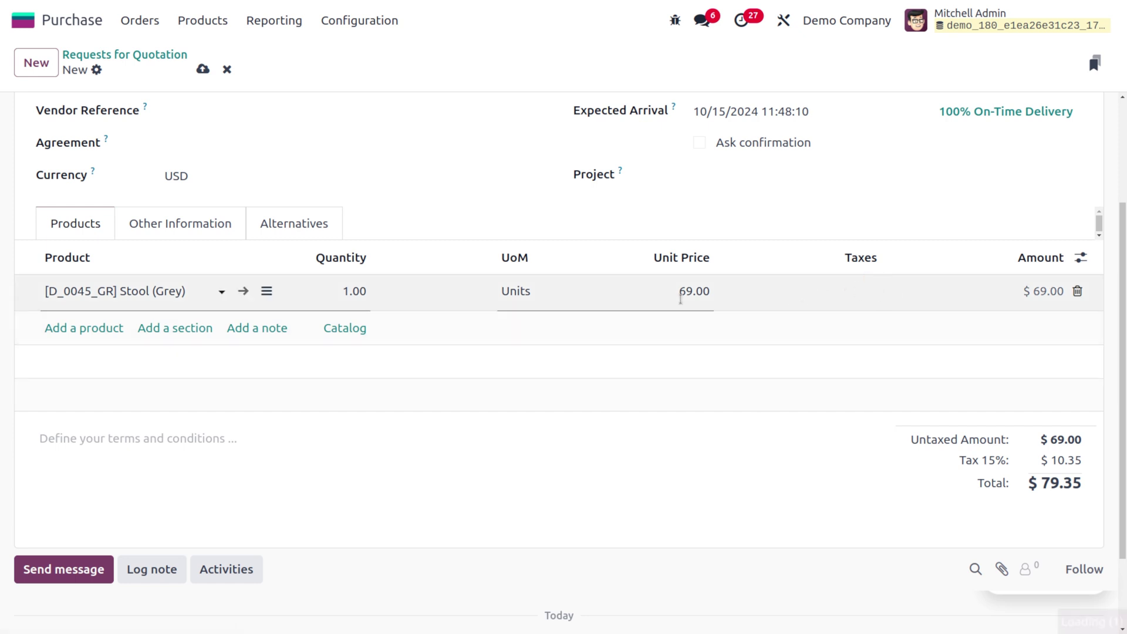
scroll(653, 334, "up", 3)
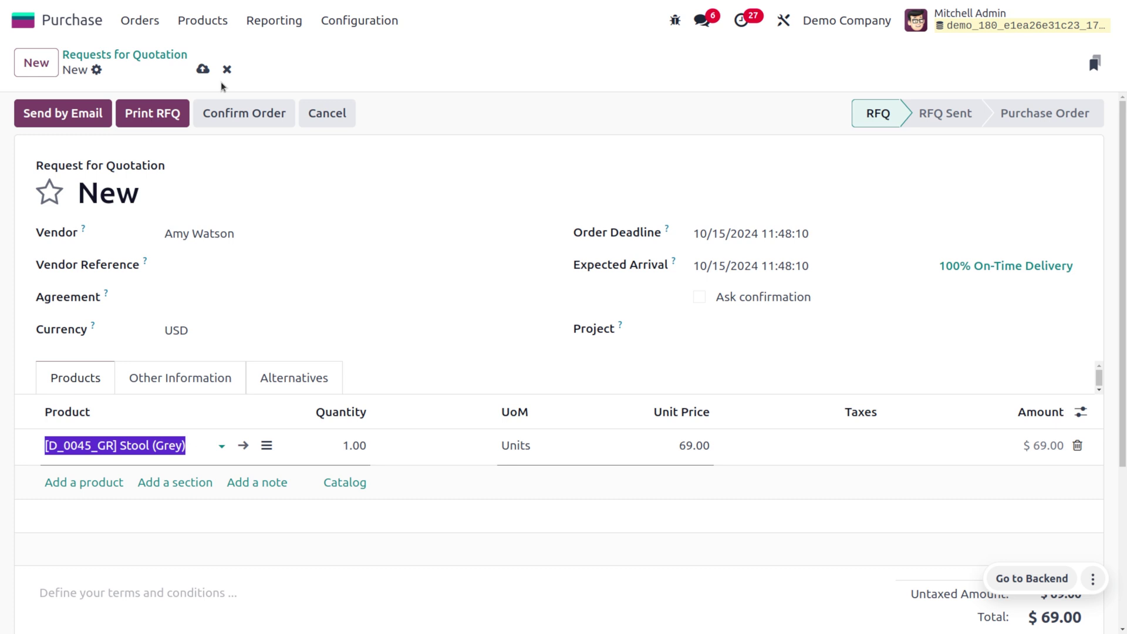
left_click(203, 69)
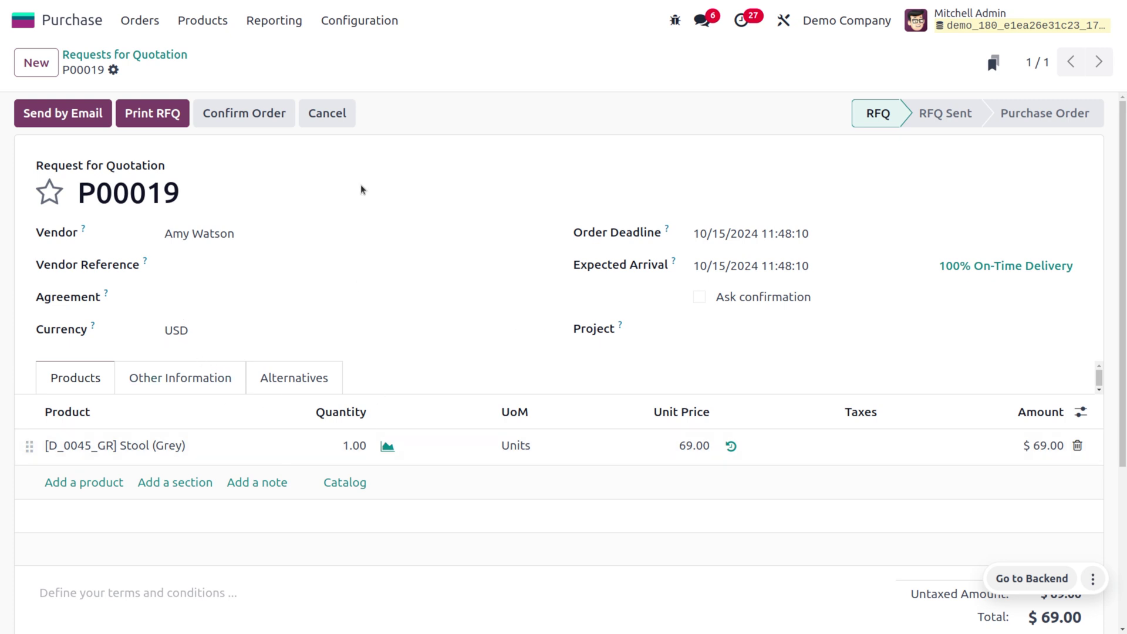
- Review the Purchase Agreements and Purchase Alternatives options in Purchase settings
left_click(359, 18)
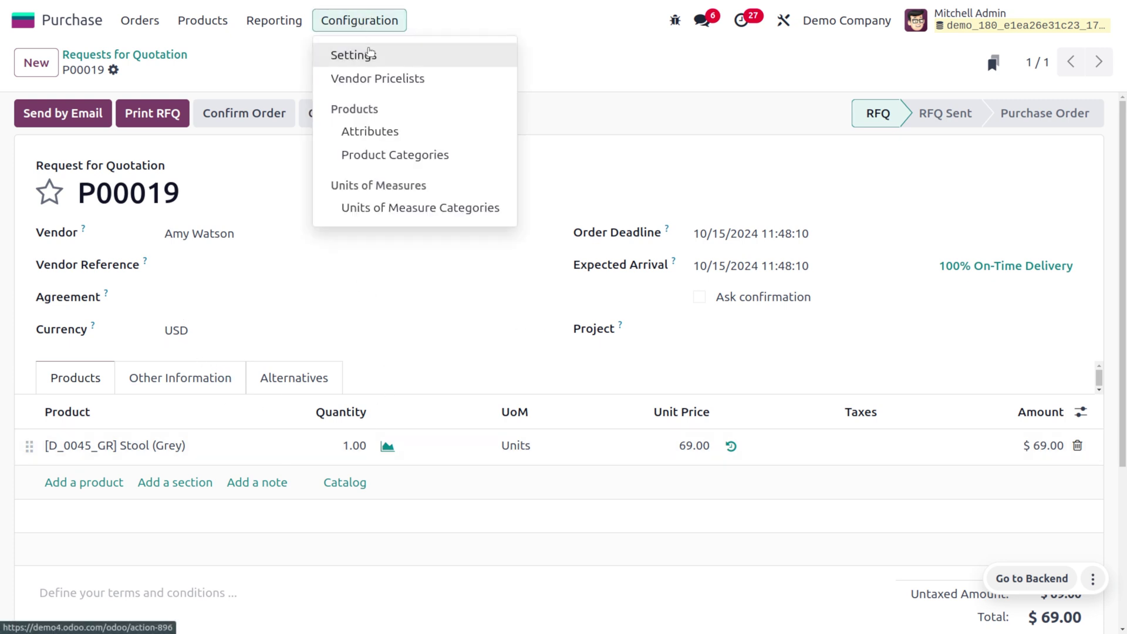
left_click(370, 53)
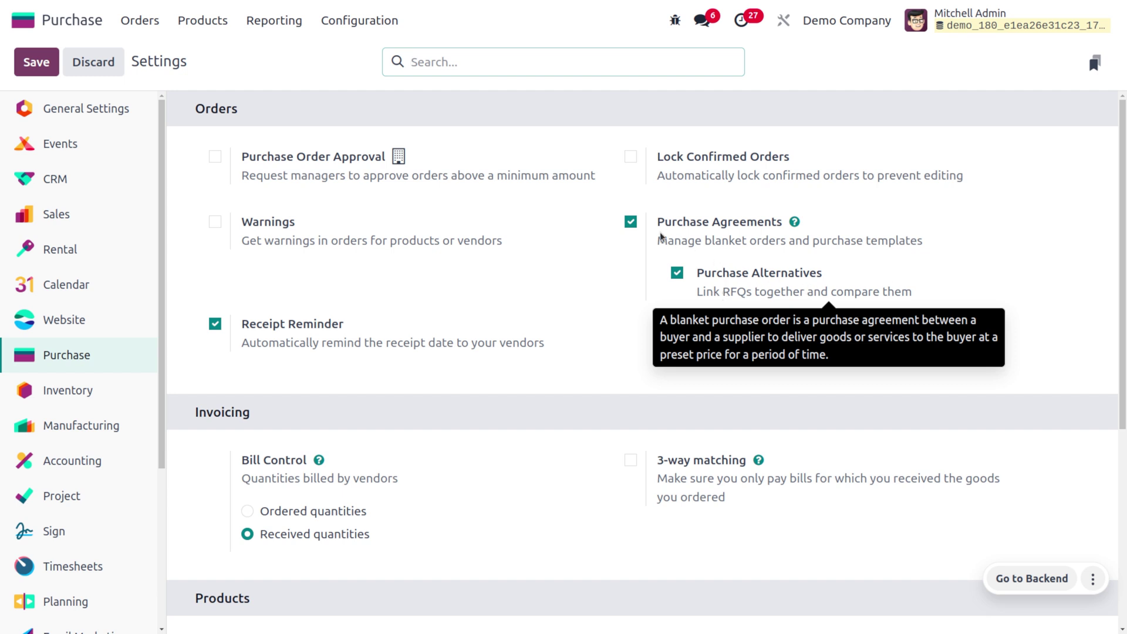
left_click(146, 26)
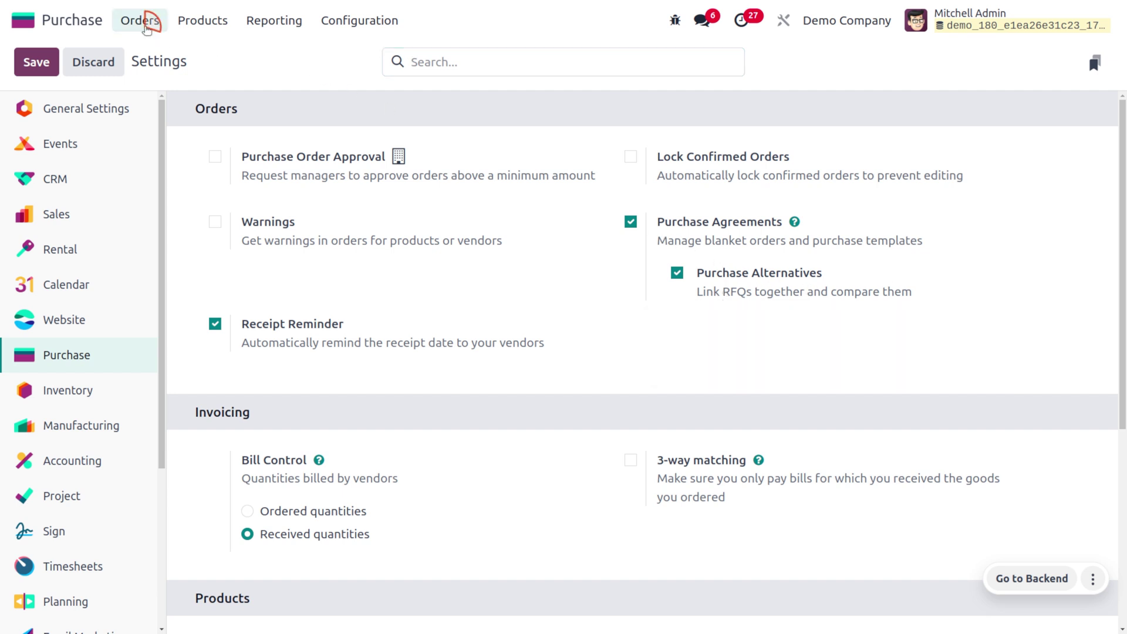
- From P00019's Alternatives tab, create alternative RFQ P00020 for a second vendor, copying products
left_click(157, 54)
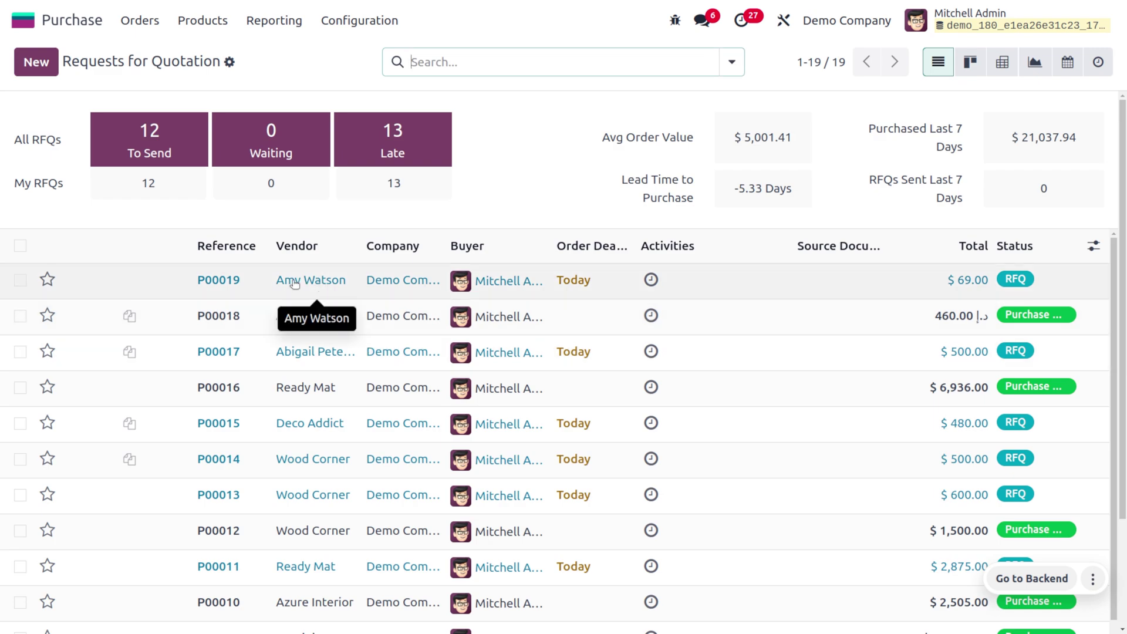
left_click(248, 285)
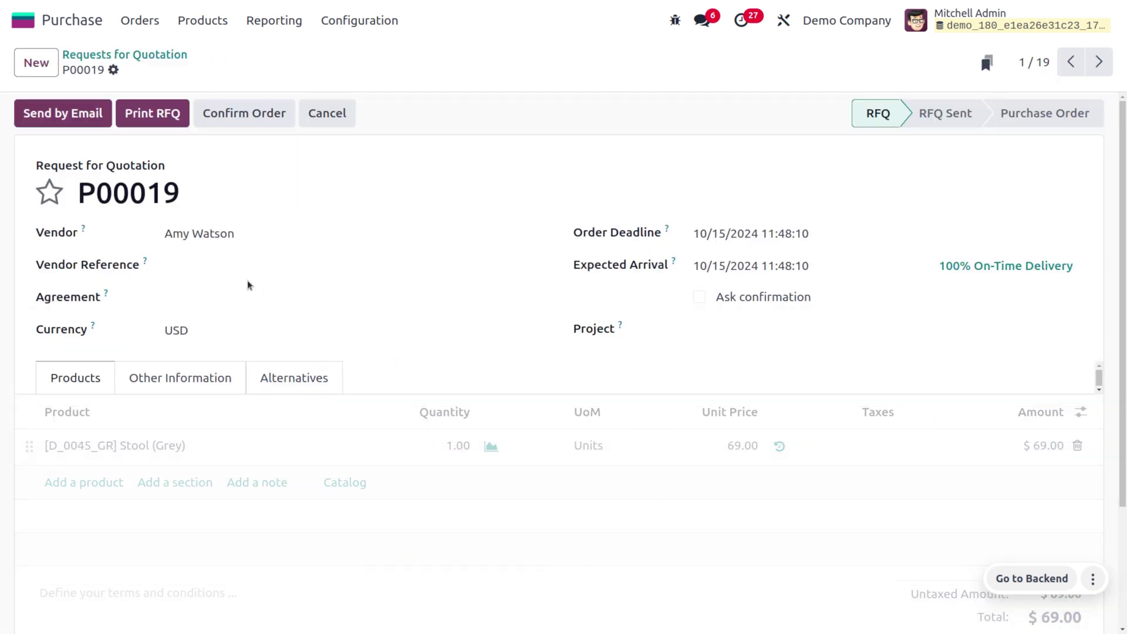
left_click(301, 377)
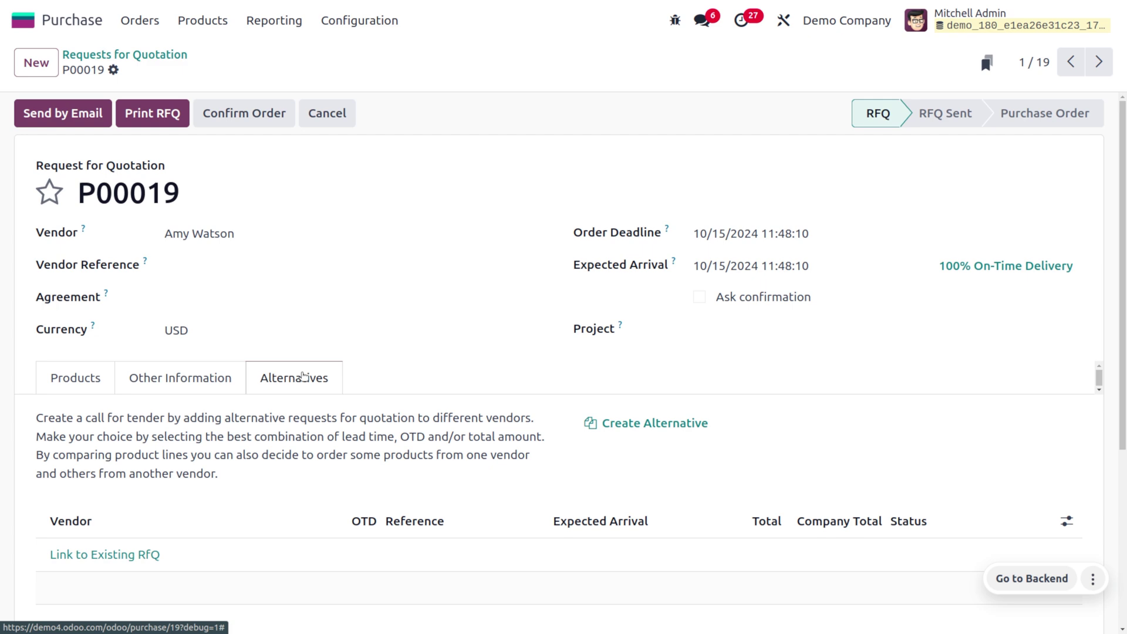
left_click(663, 430)
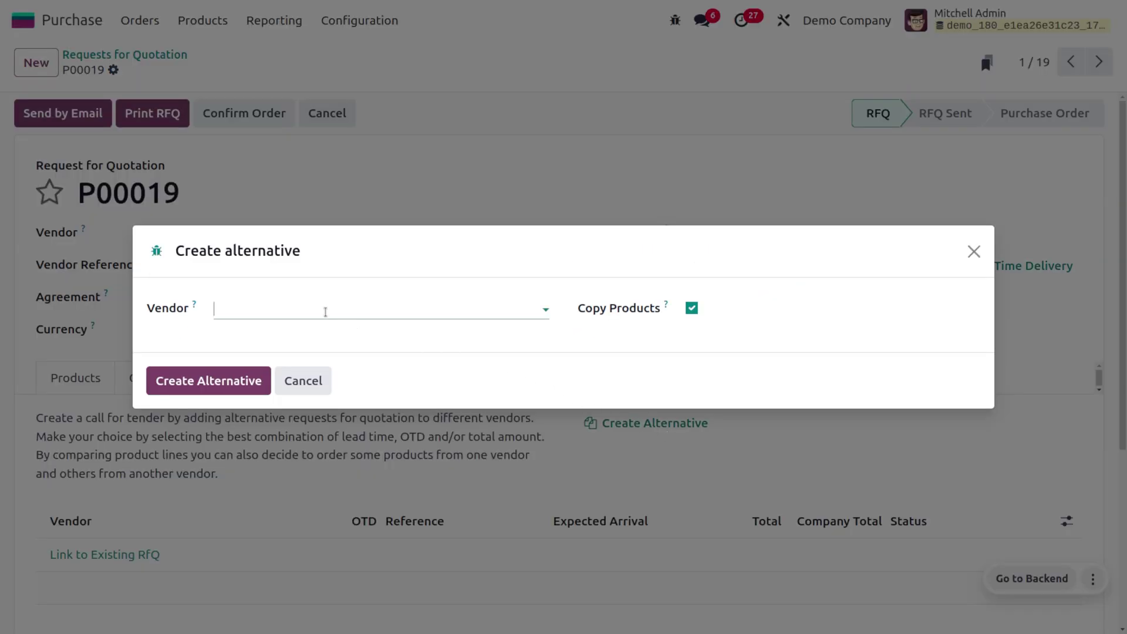
left_click(325, 311)
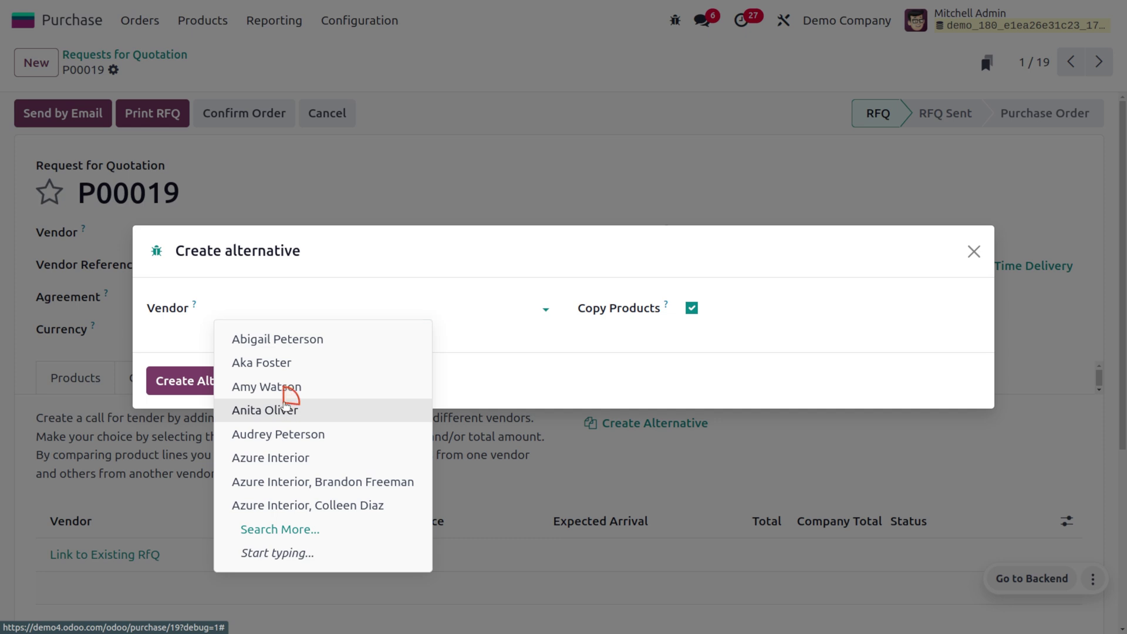
left_click(285, 407)
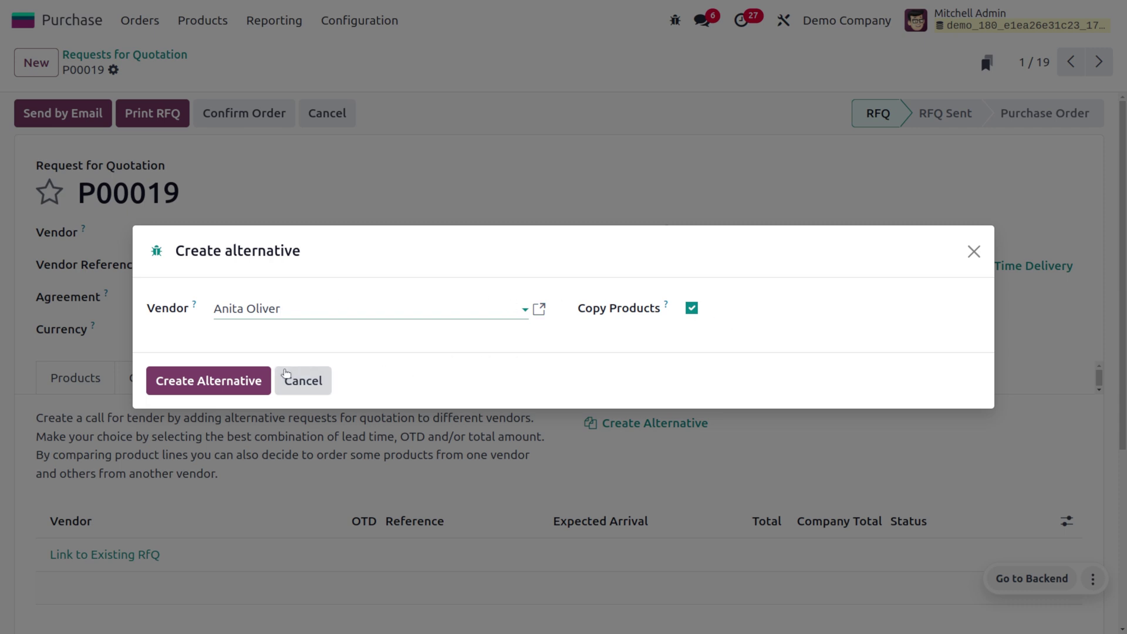
left_click(214, 379)
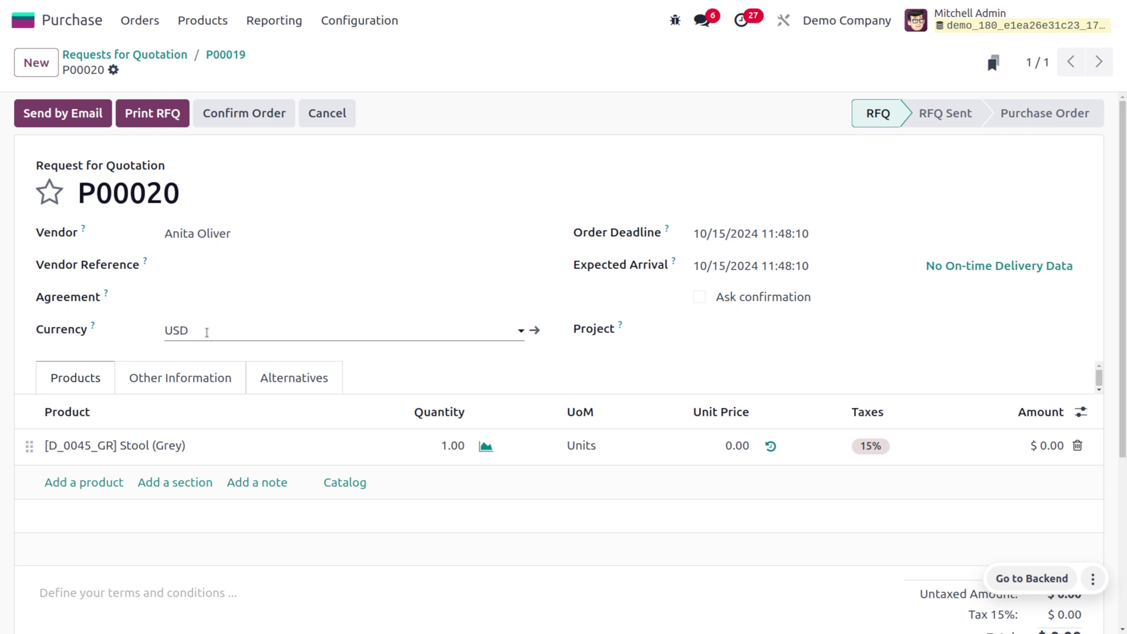
- Switch P00020 to AED, price the stool at 50.00, drop the 15% tax, and save
left_click(210, 332)
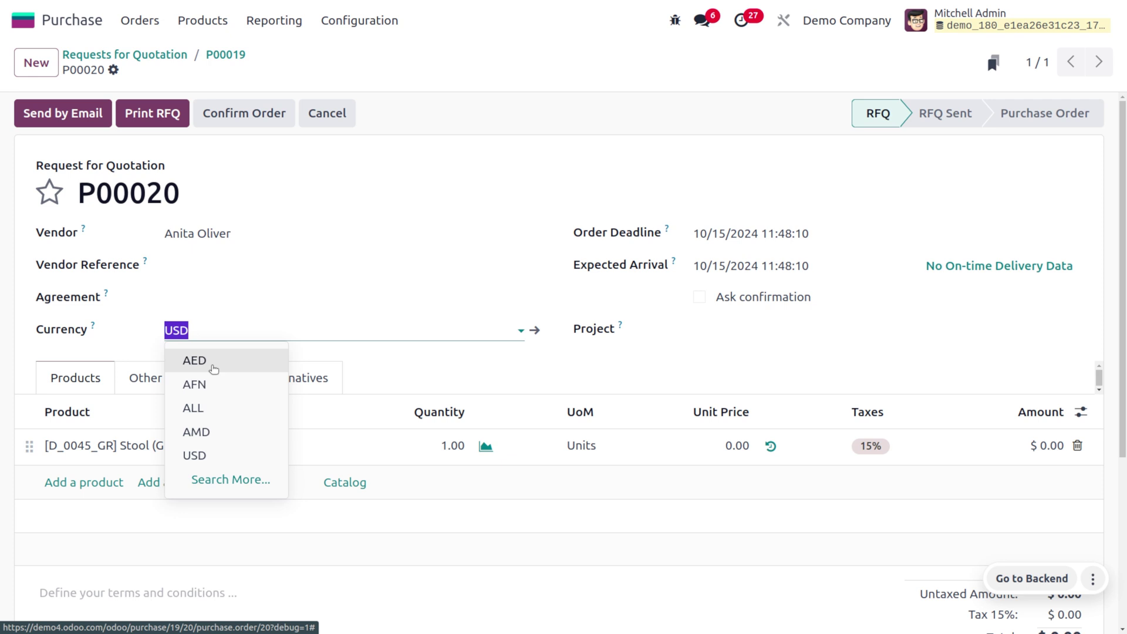
left_click(194, 360)
left_click(740, 457)
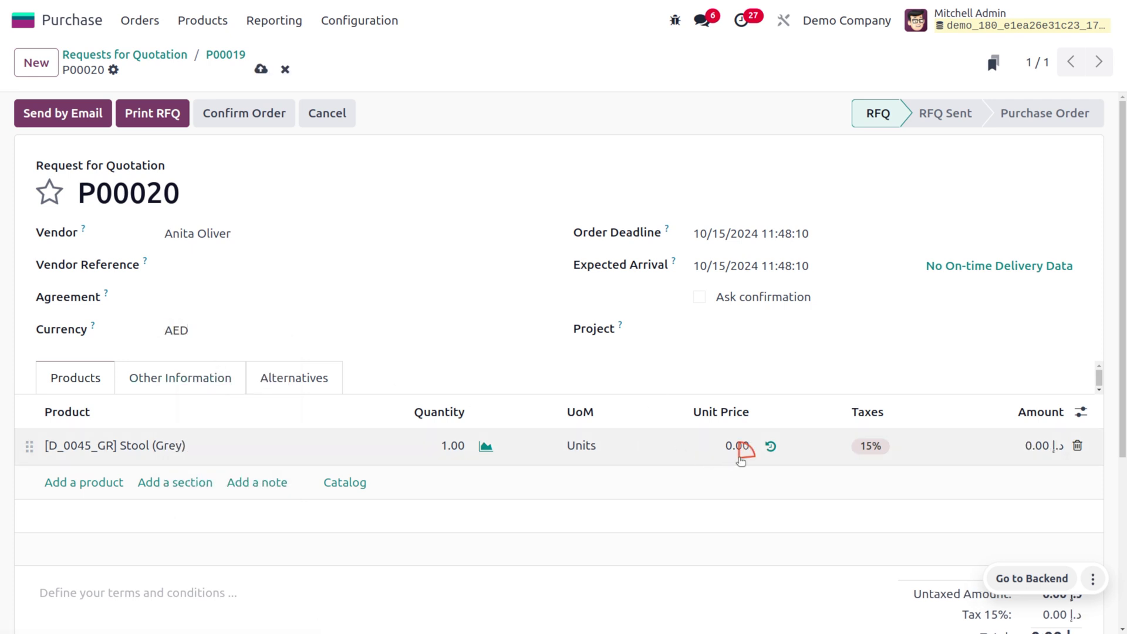
type("50")
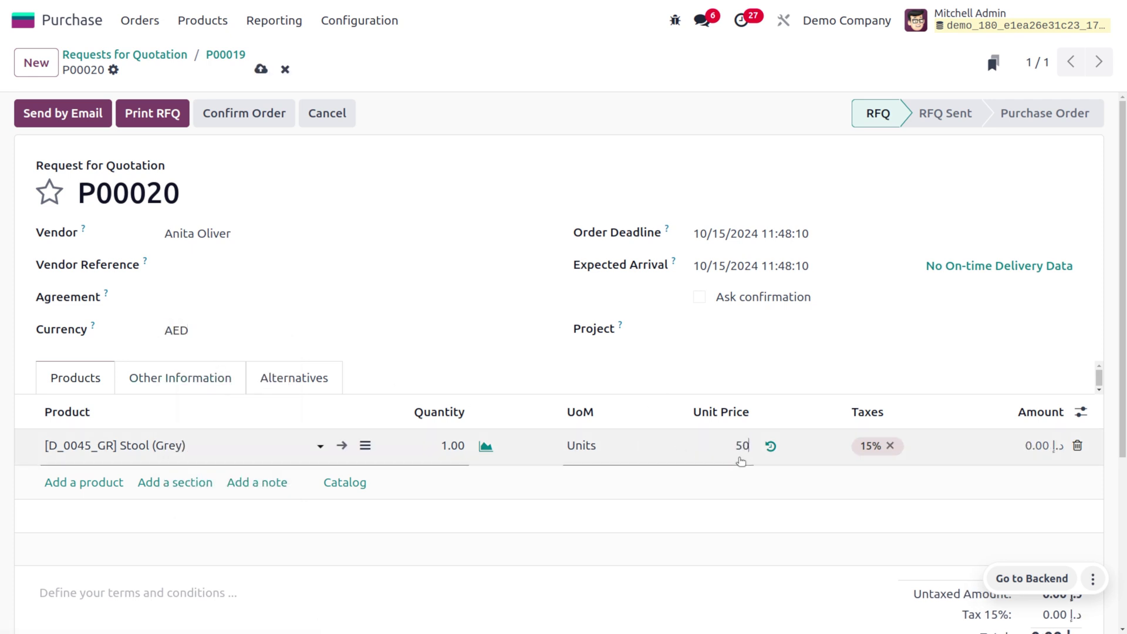
left_click(605, 536)
left_click(653, 538)
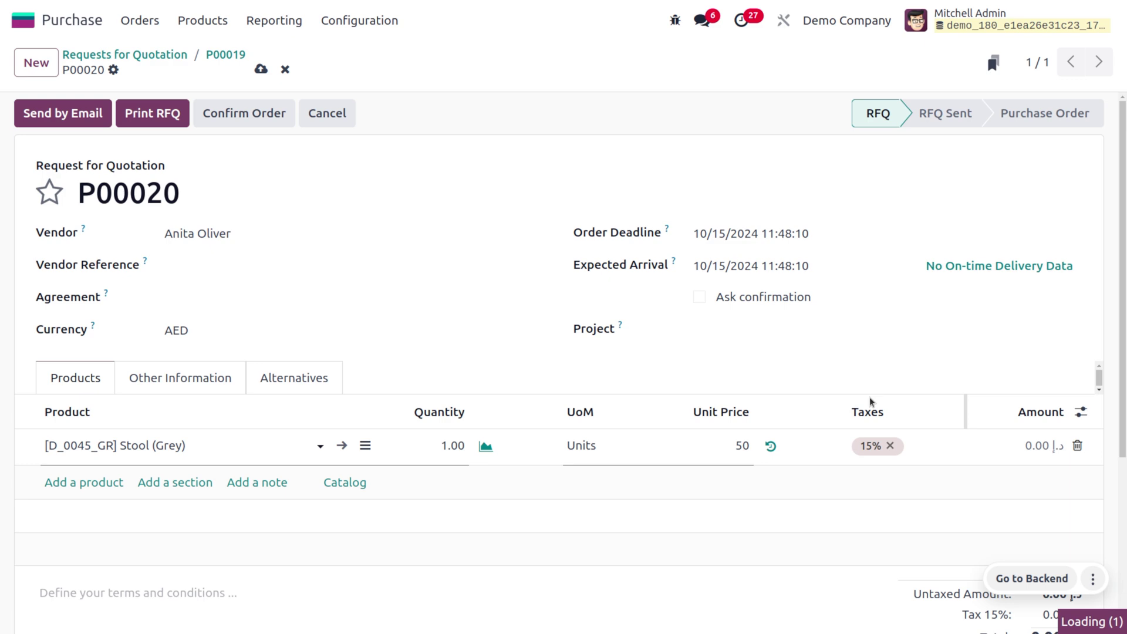
left_click(892, 449)
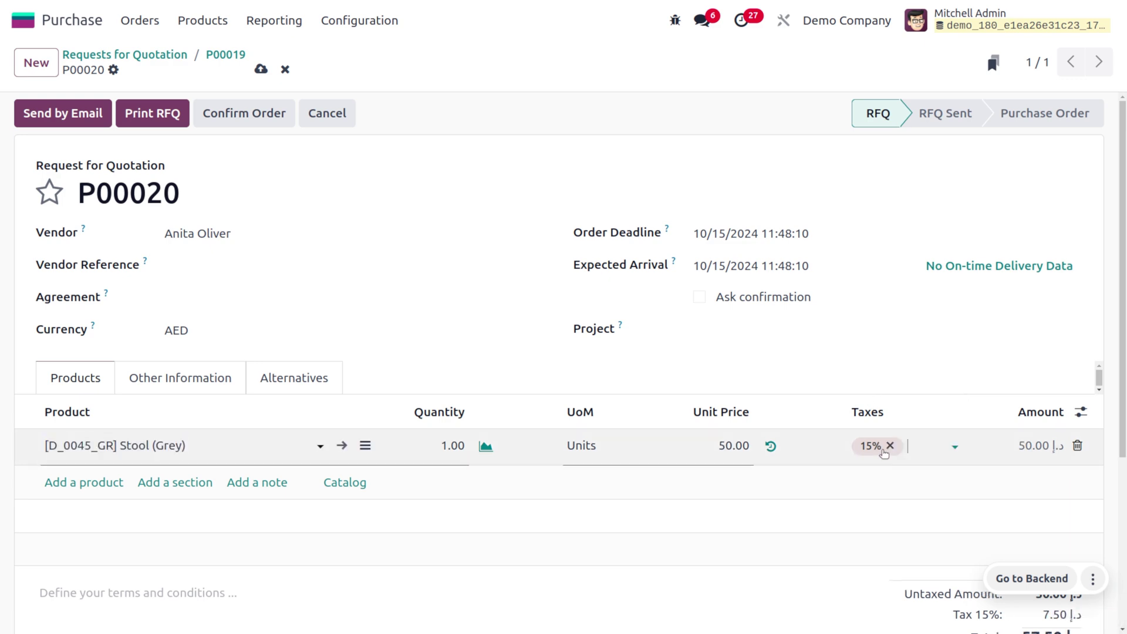
left_click(891, 446)
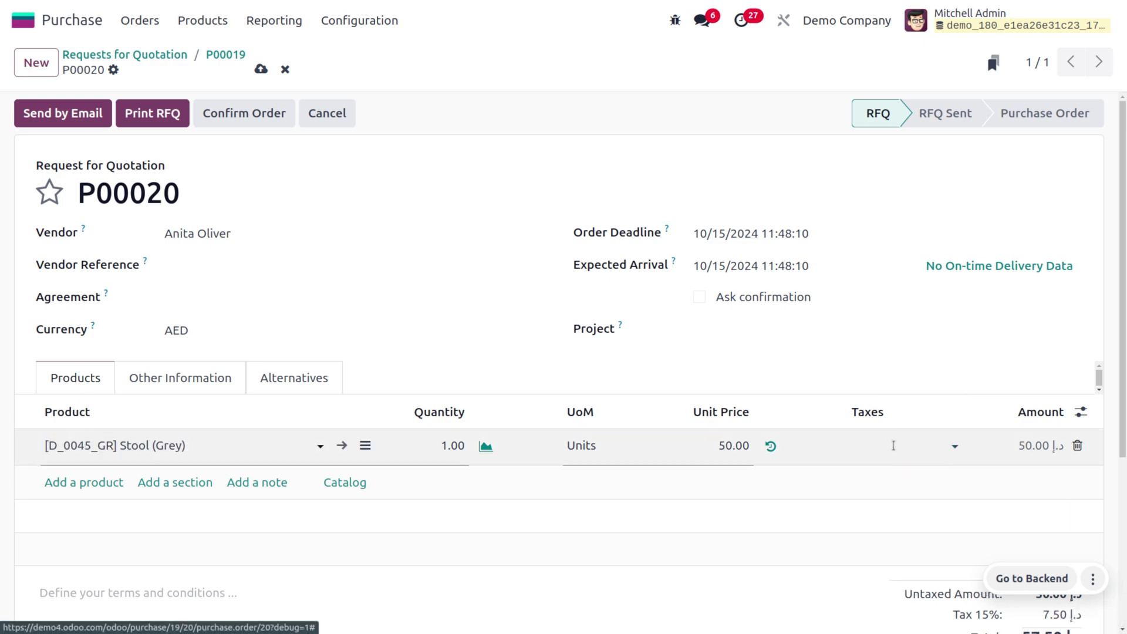
scroll(626, 409, "down", 4)
scroll(626, 408, "up", 4)
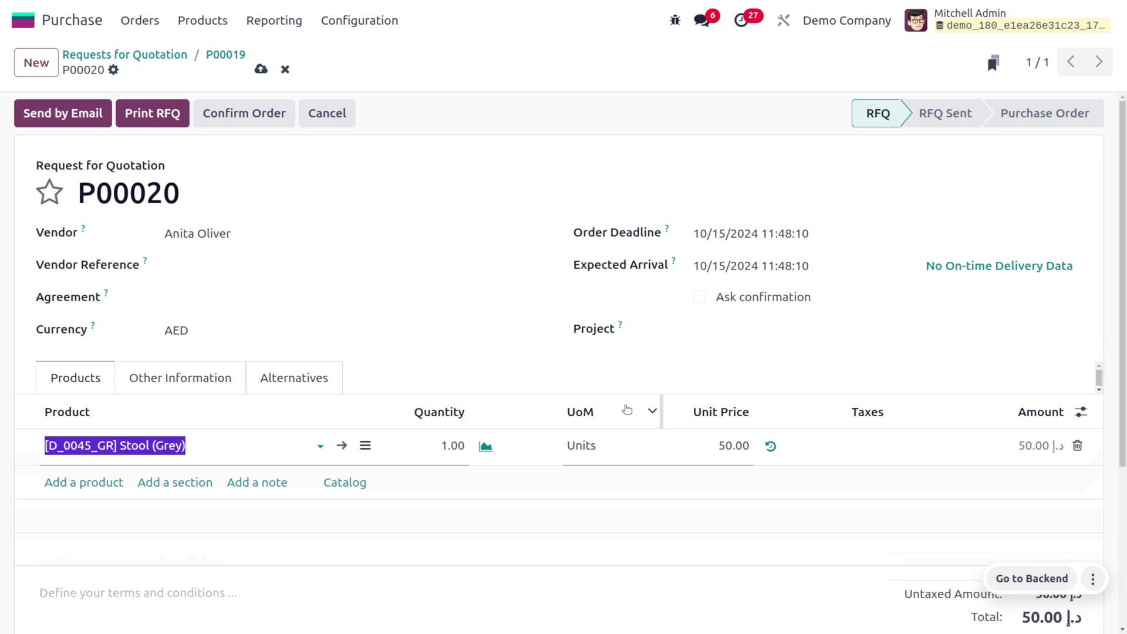
left_click(259, 69)
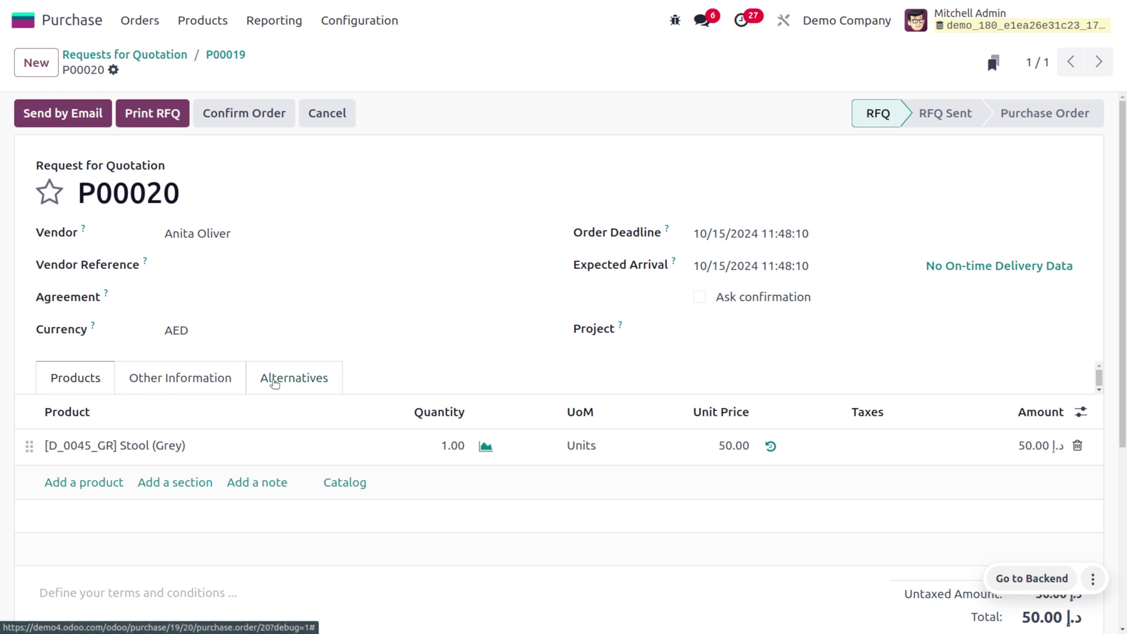
- Compare P00020 (50.00 AED, $11.08) with P00019 ($69.00) in the Alternatives list
left_click(274, 384)
scroll(745, 421, "down", 3)
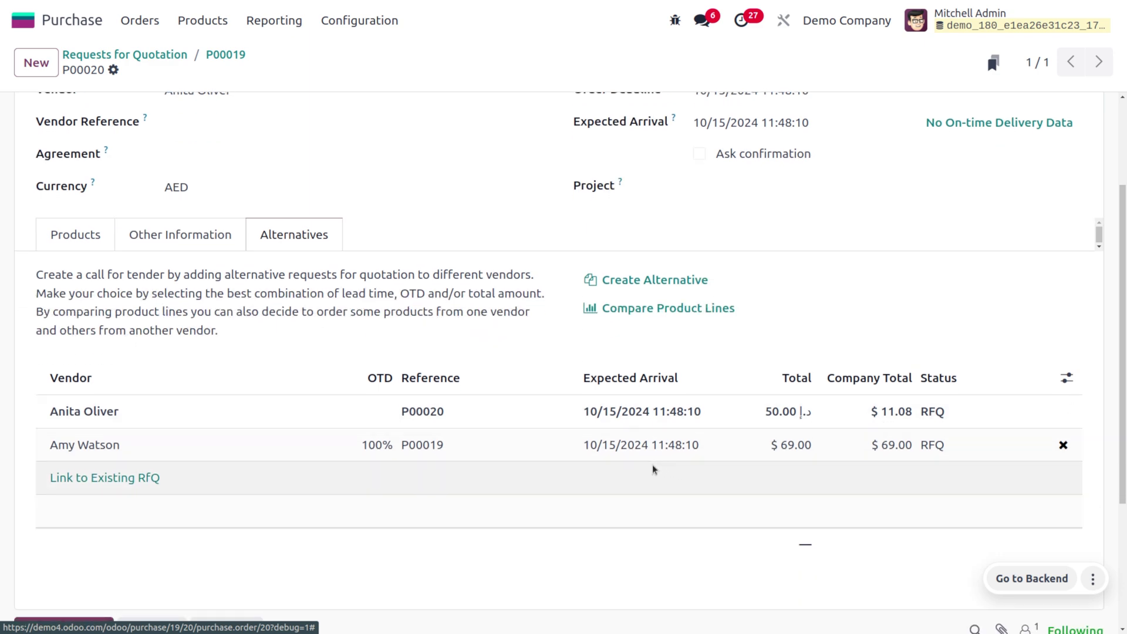
scroll(486, 403, "up", 1)
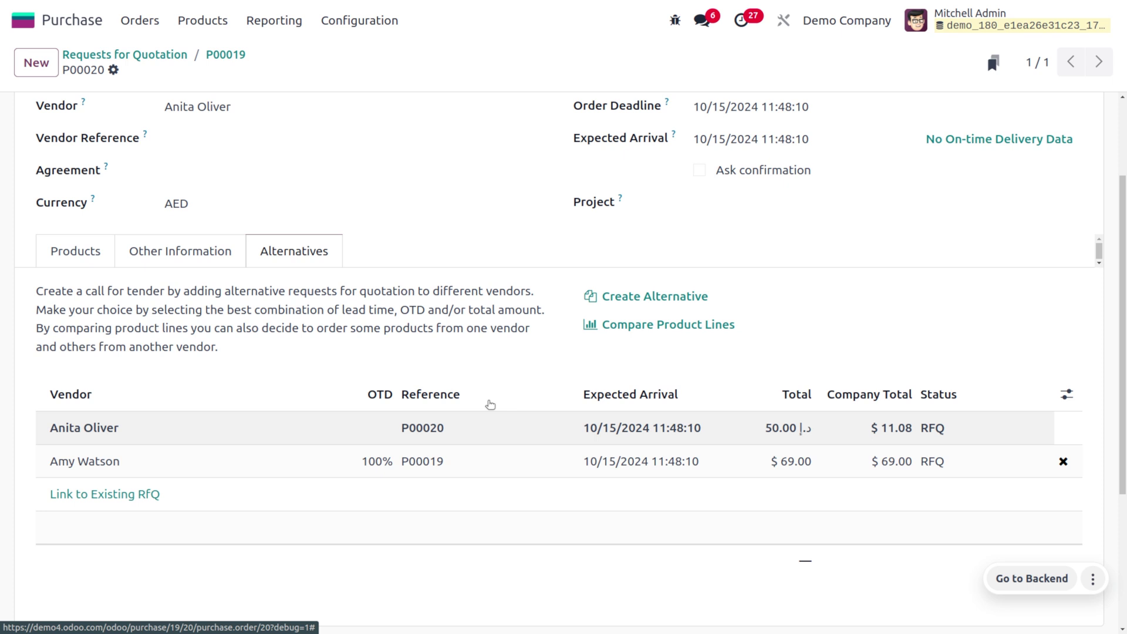
scroll(490, 404, "up", 1)
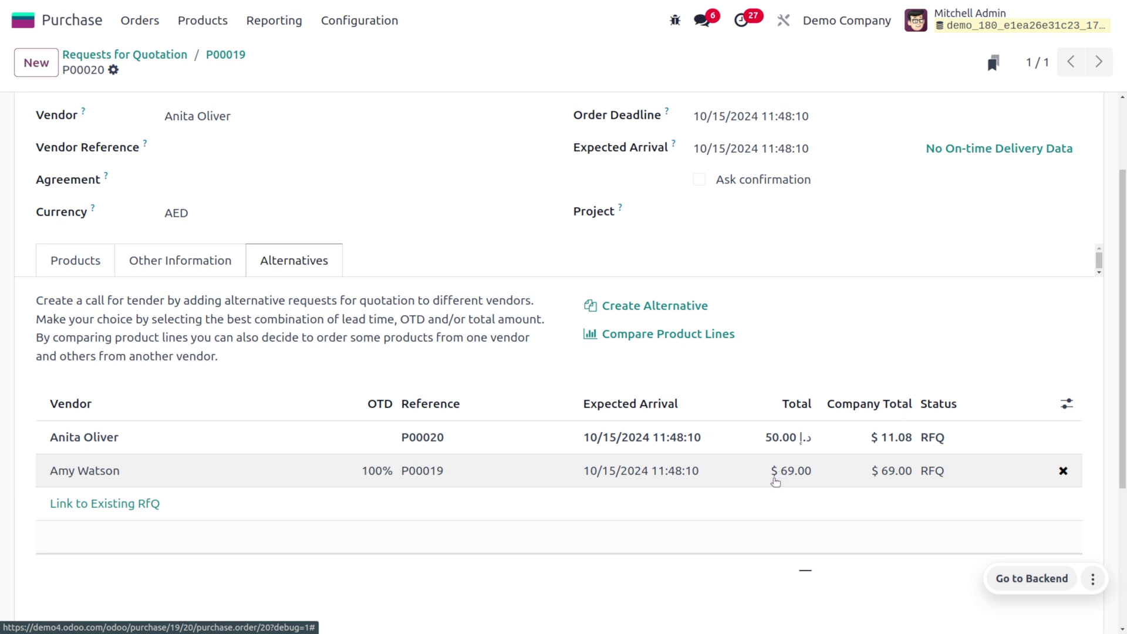
mouse_move(387, 410)
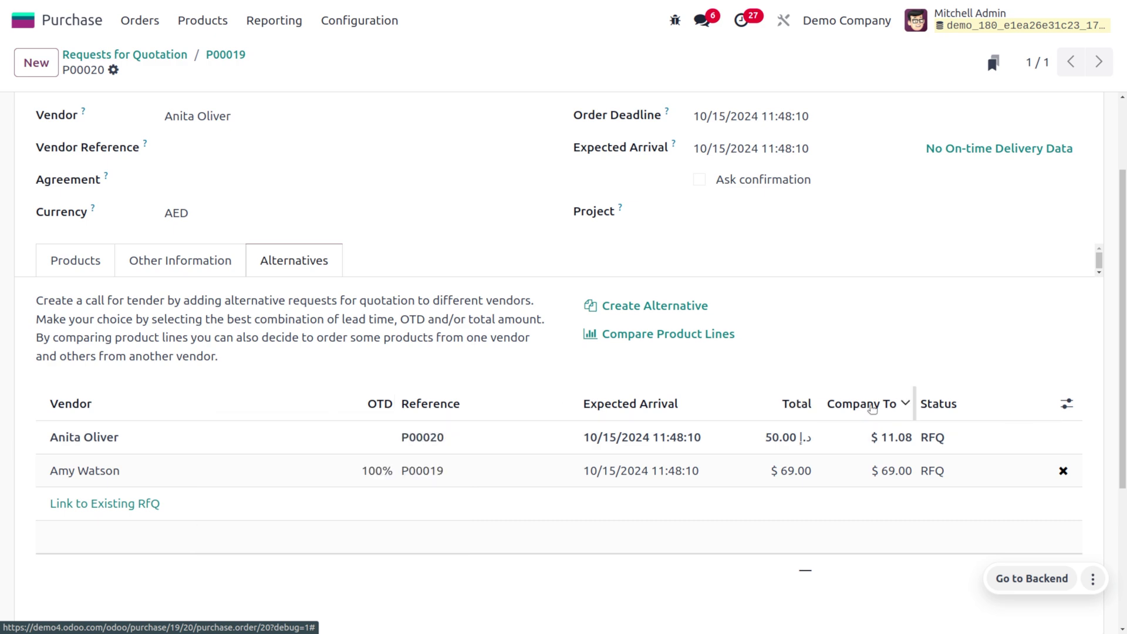
mouse_move(863, 410)
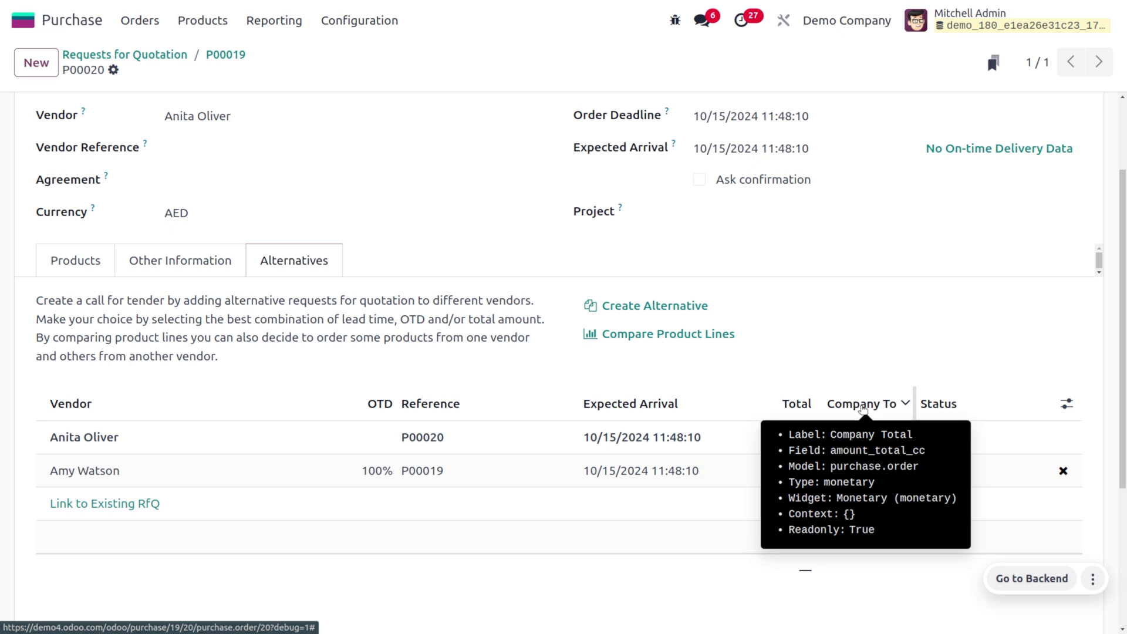
- Confirm P00020 as a purchase order, choosing Keep Alternatives so P00019 stays open
scroll(375, 200, "up", 2)
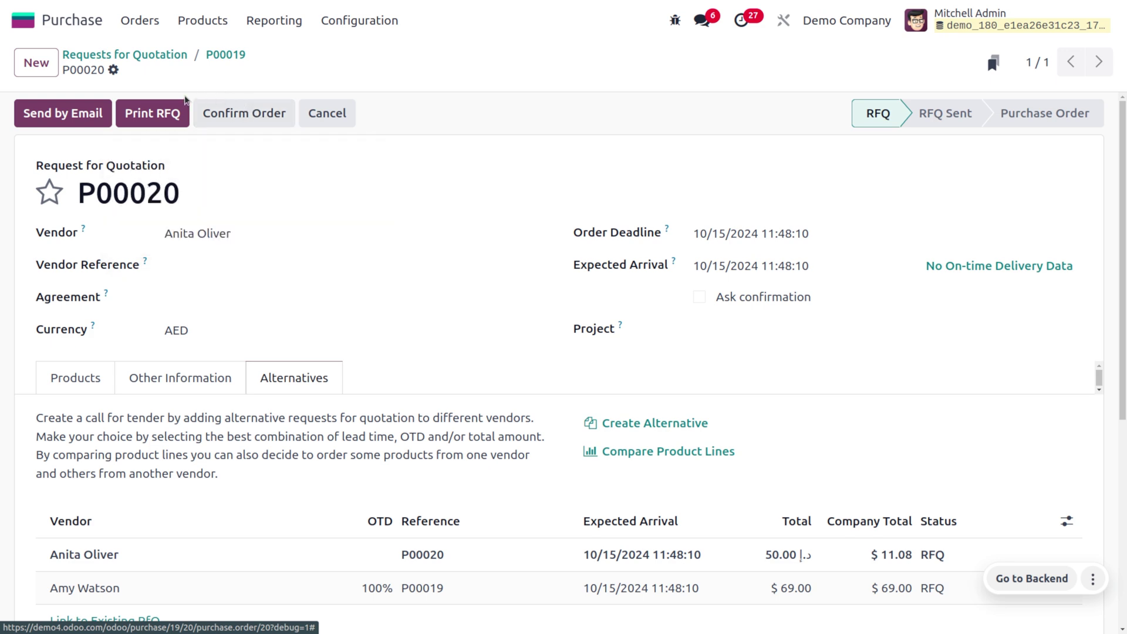
left_click(222, 111)
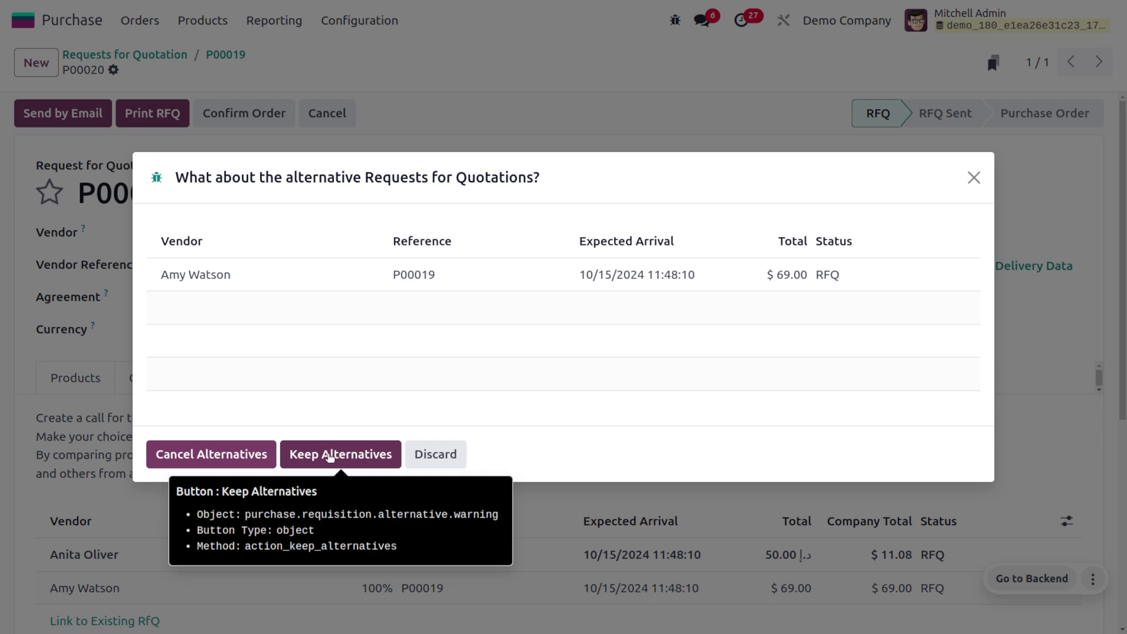
left_click(330, 457)
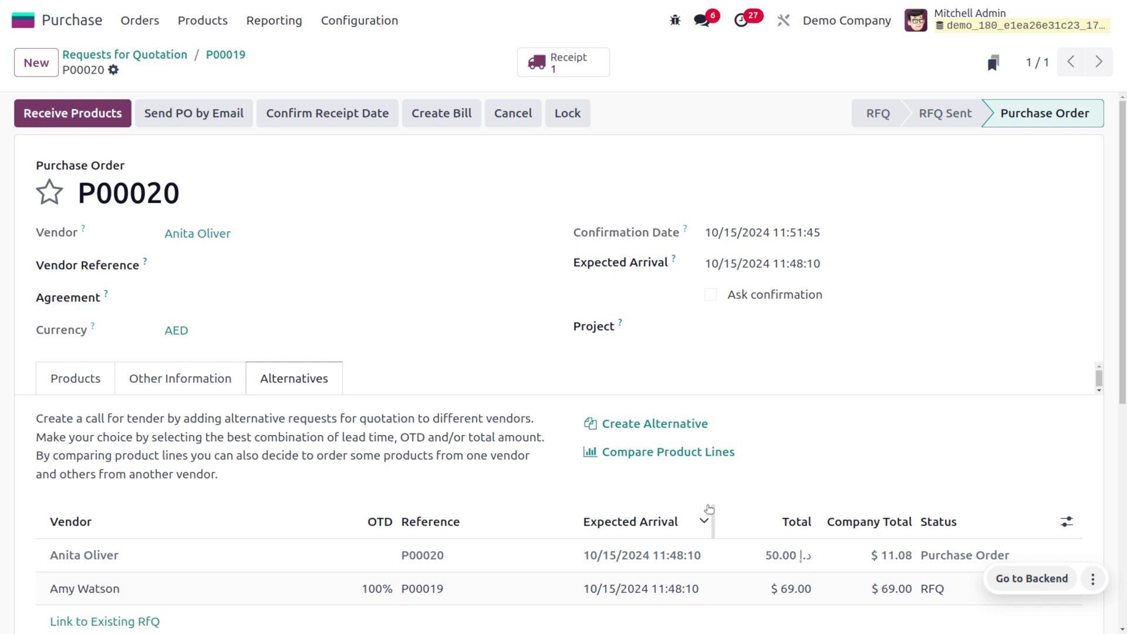
- Open receipt WH/IN/00008 and try validating, dismissing the missing serial number warning
scroll(709, 510, "down", 3)
scroll(708, 510, "up", 3)
left_click(89, 120)
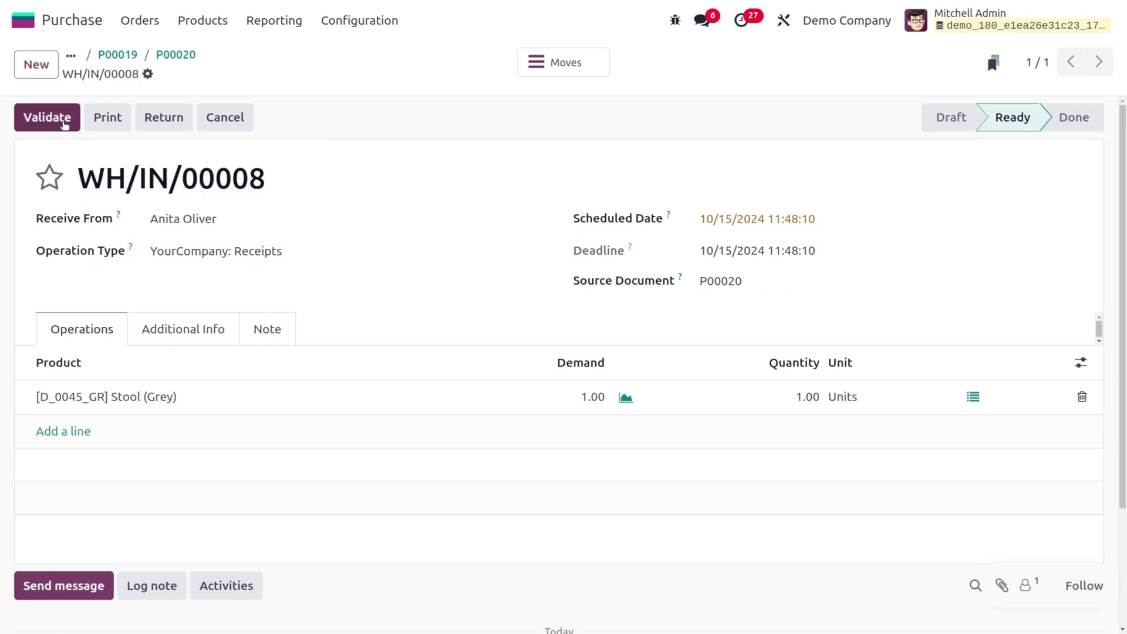
left_click(49, 125)
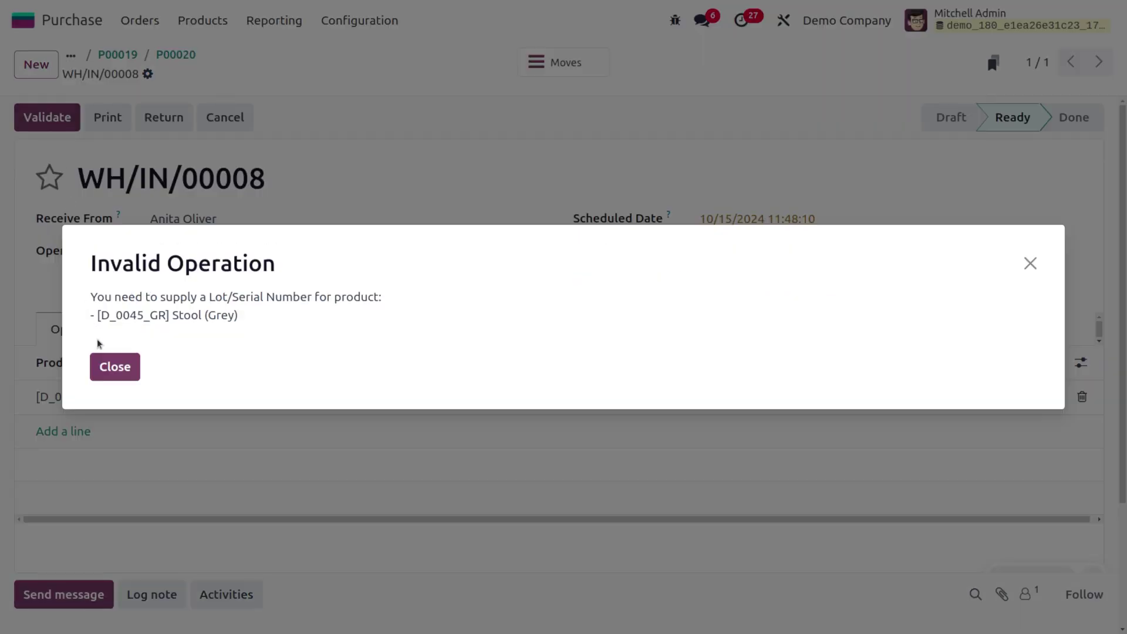
left_click(107, 367)
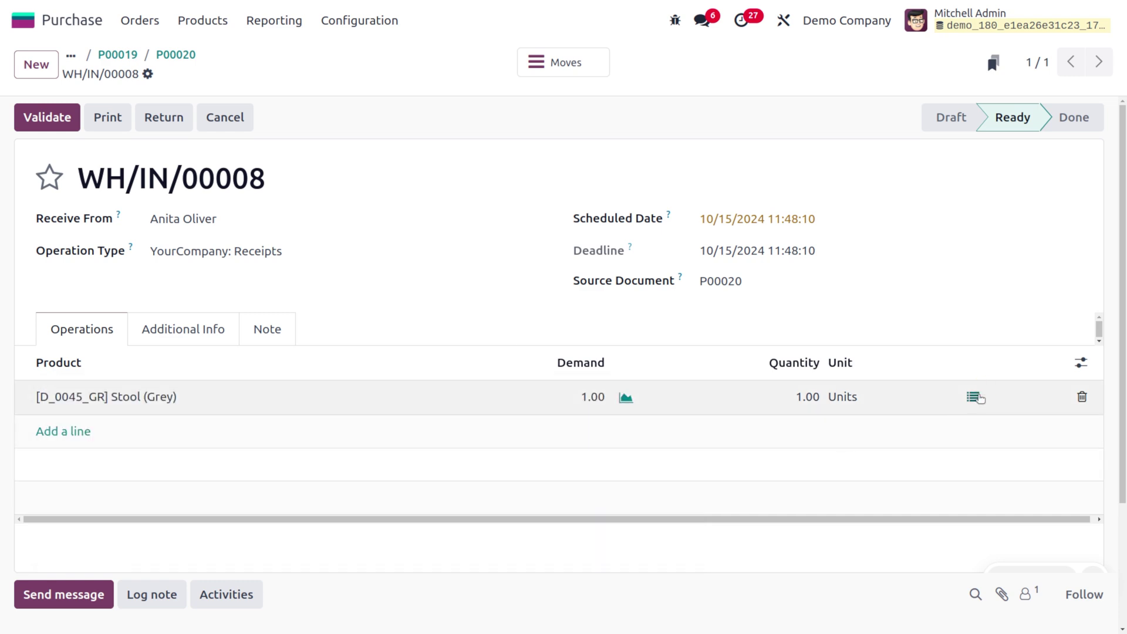
- Record serial number 0001 for the grey stool and validate the receipt
left_click(975, 398)
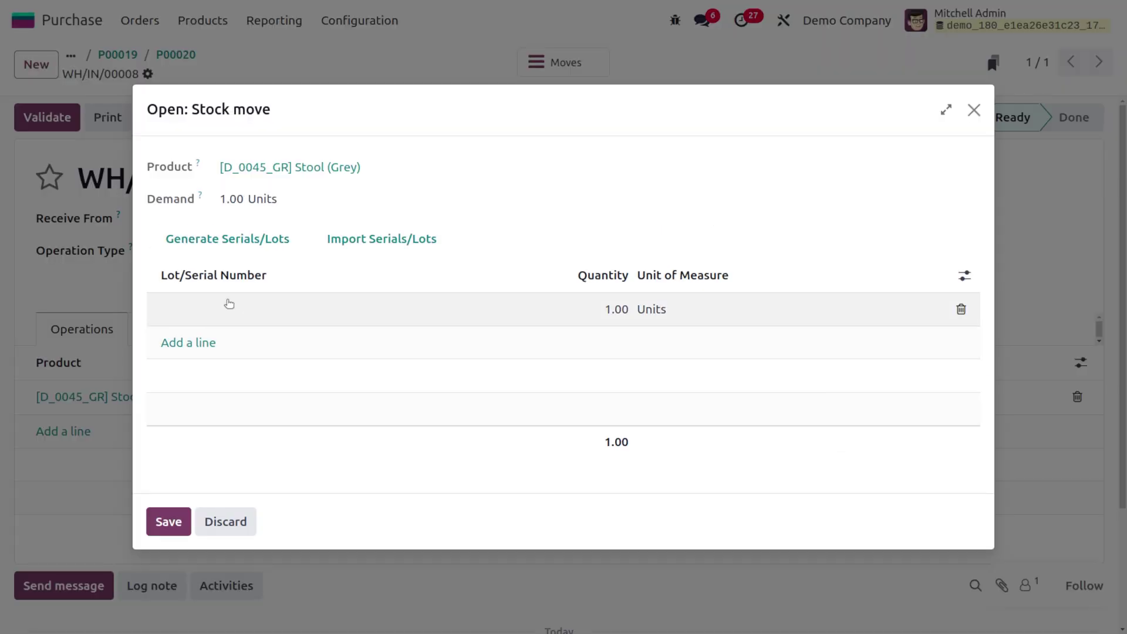
left_click(229, 304)
type("0001")
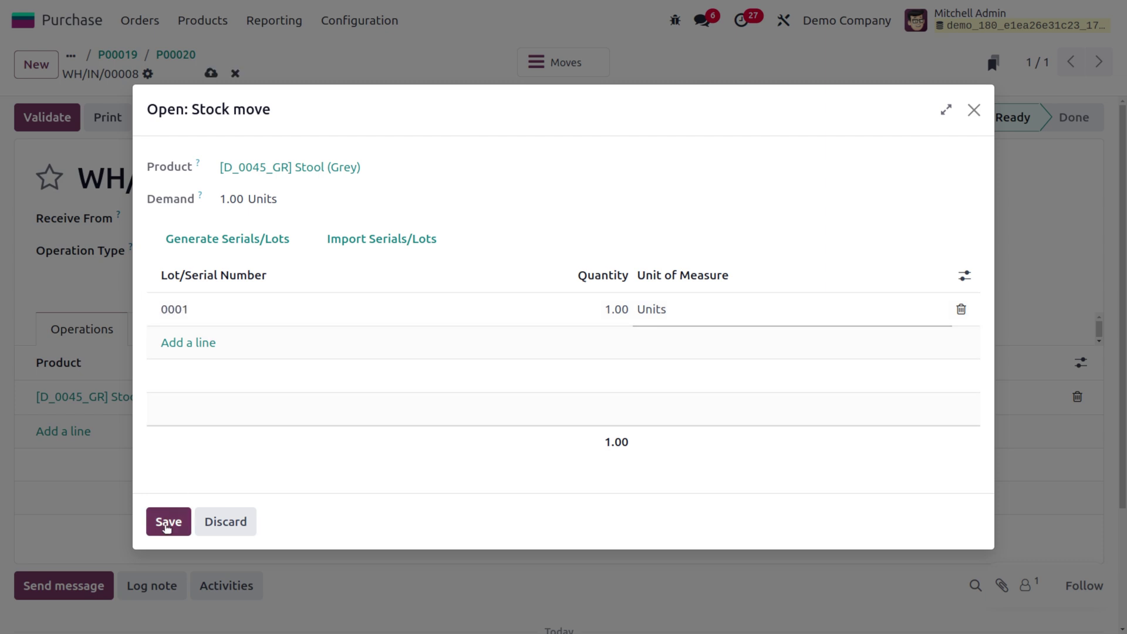
left_click(168, 524)
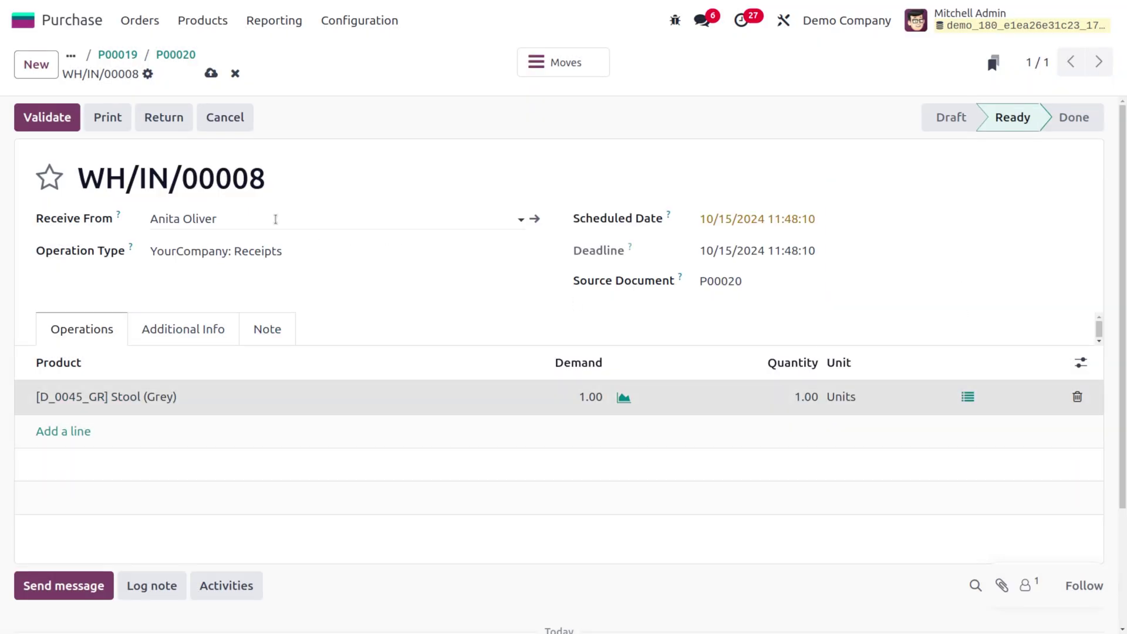
left_click(47, 119)
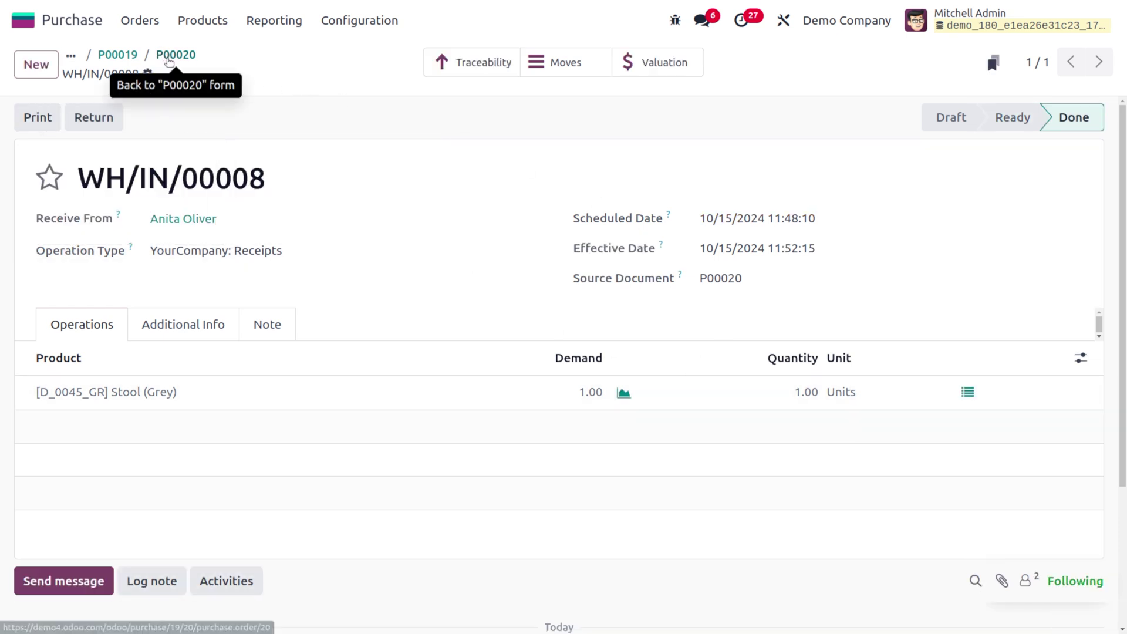
- Create and post P00020's bill dated 10/15/2024, then register the 50.00 AED payment
left_click(169, 56)
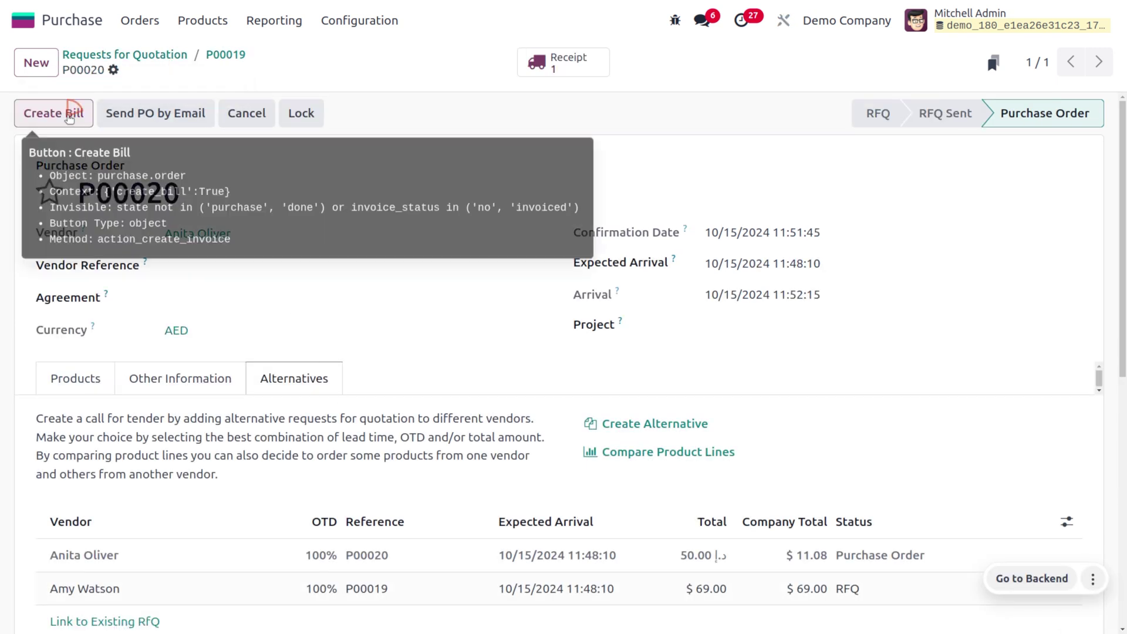
left_click(69, 120)
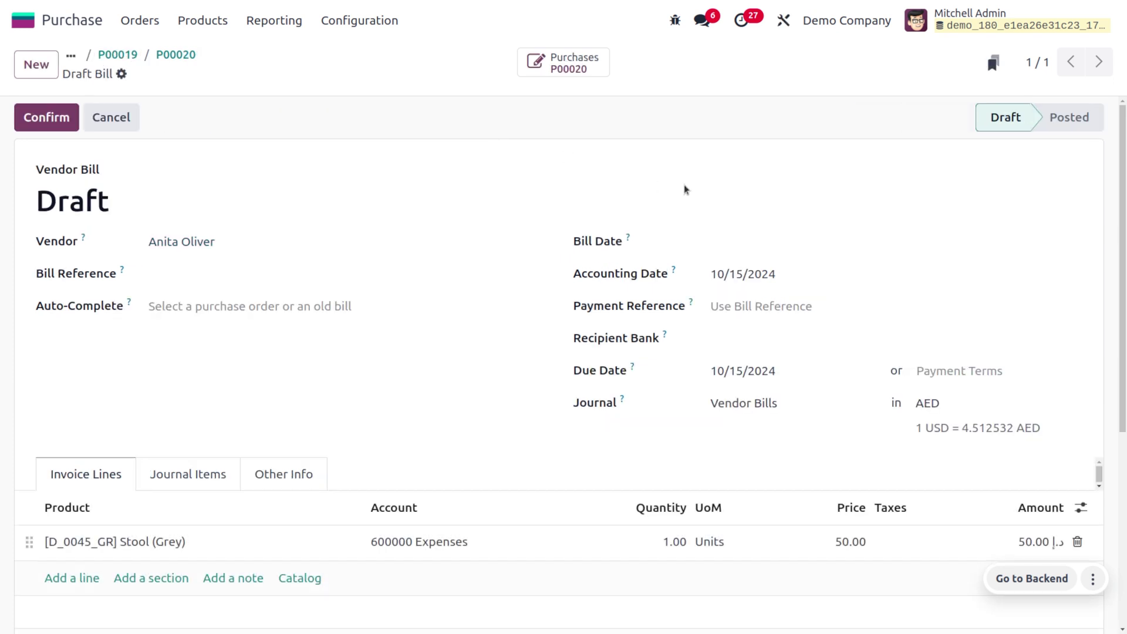
left_click(768, 244)
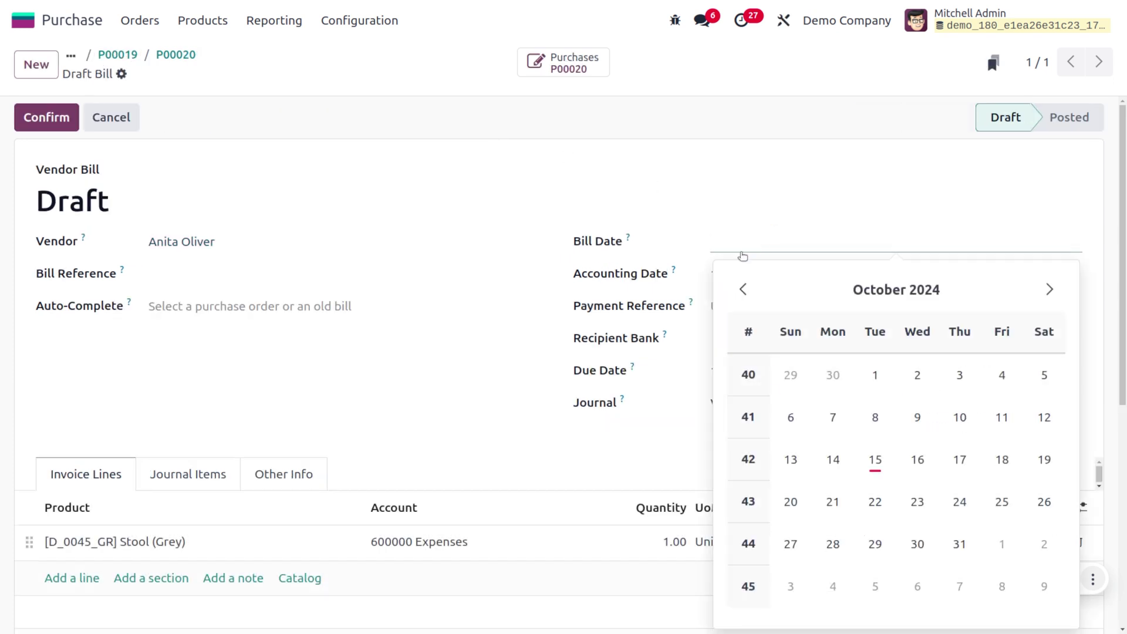
left_click(873, 458)
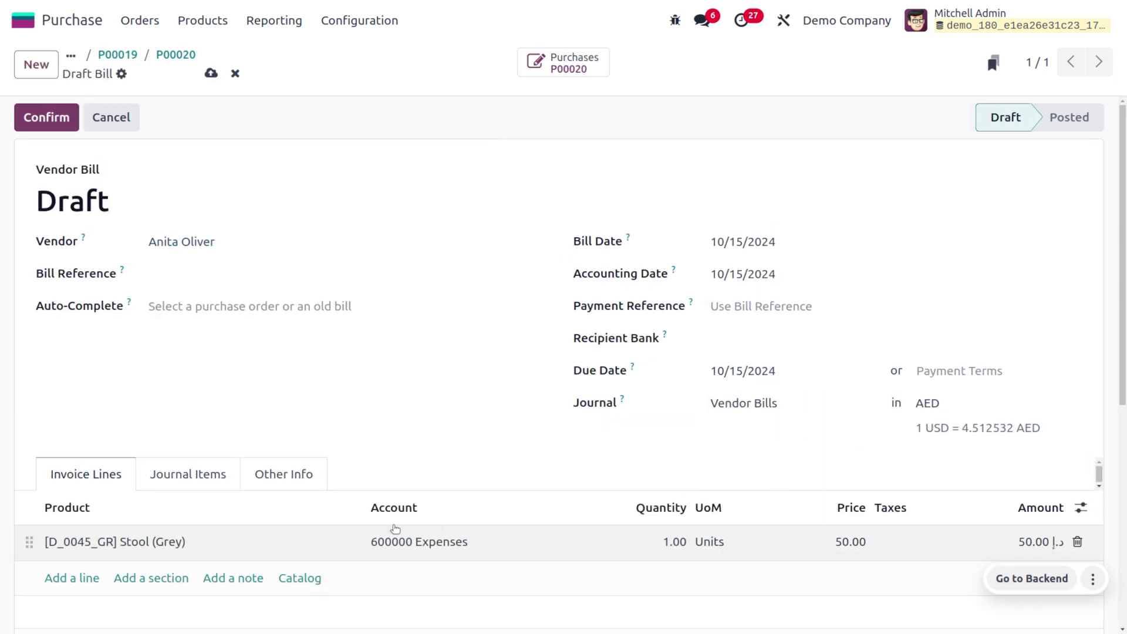
left_click(63, 120)
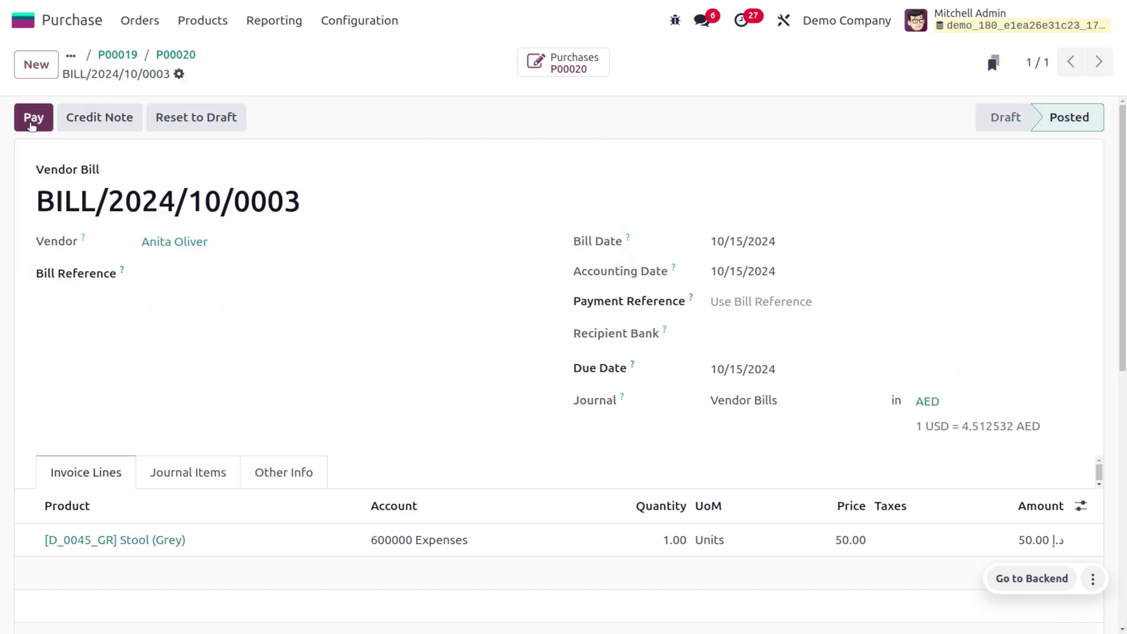
left_click(31, 122)
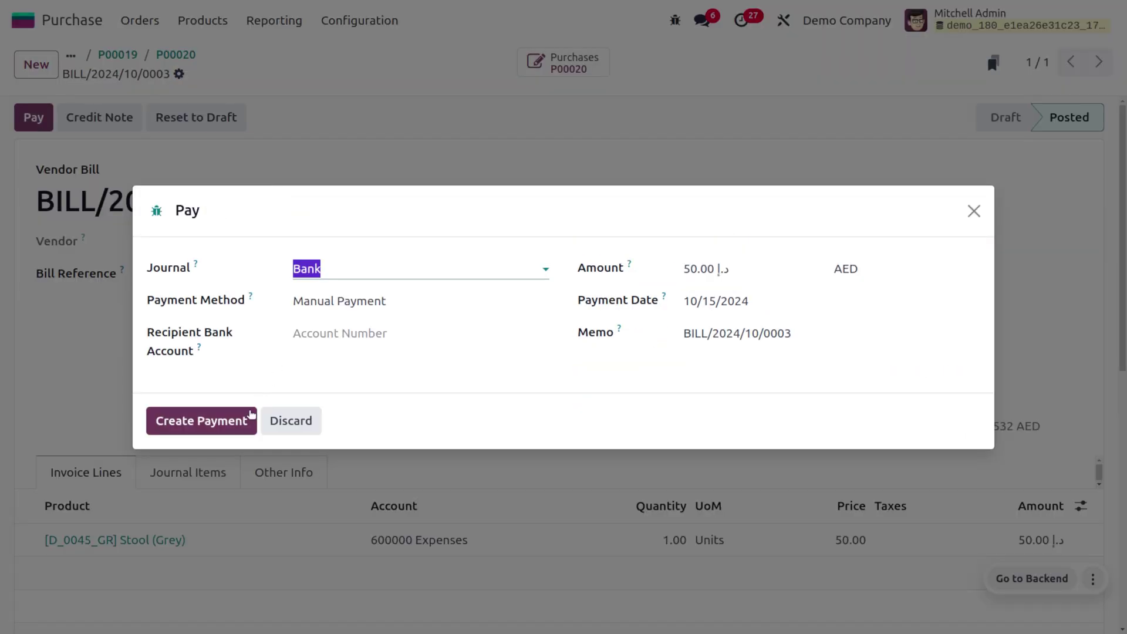
left_click(247, 421)
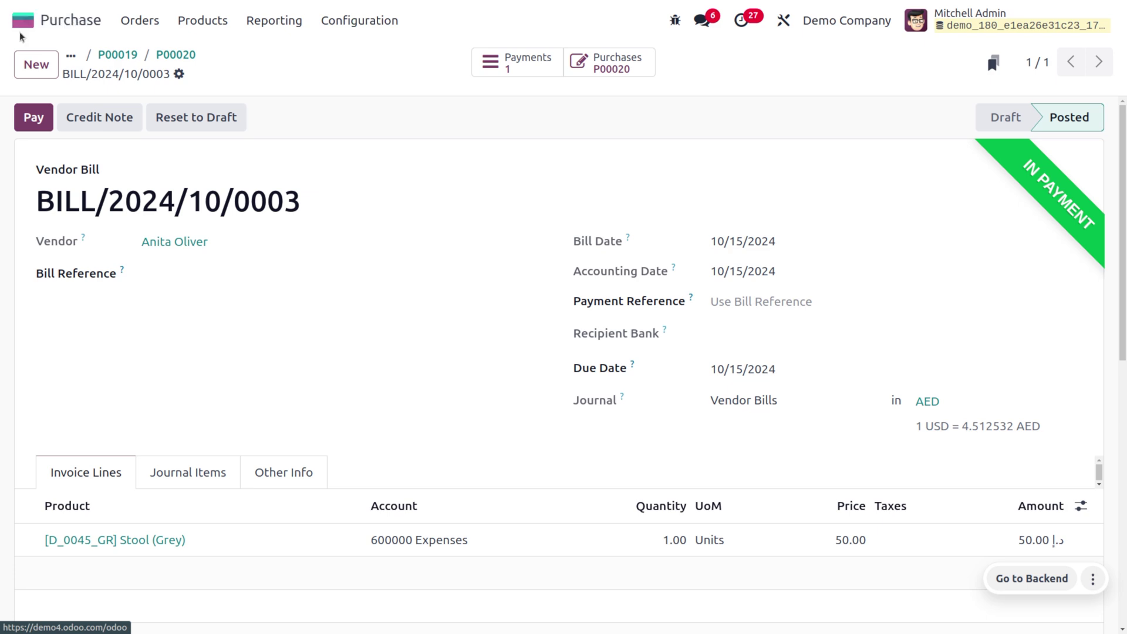
- Open Accounting with 'acc' and go to Reporting > Unrealized Currency Gains/Losses
left_click(24, 23)
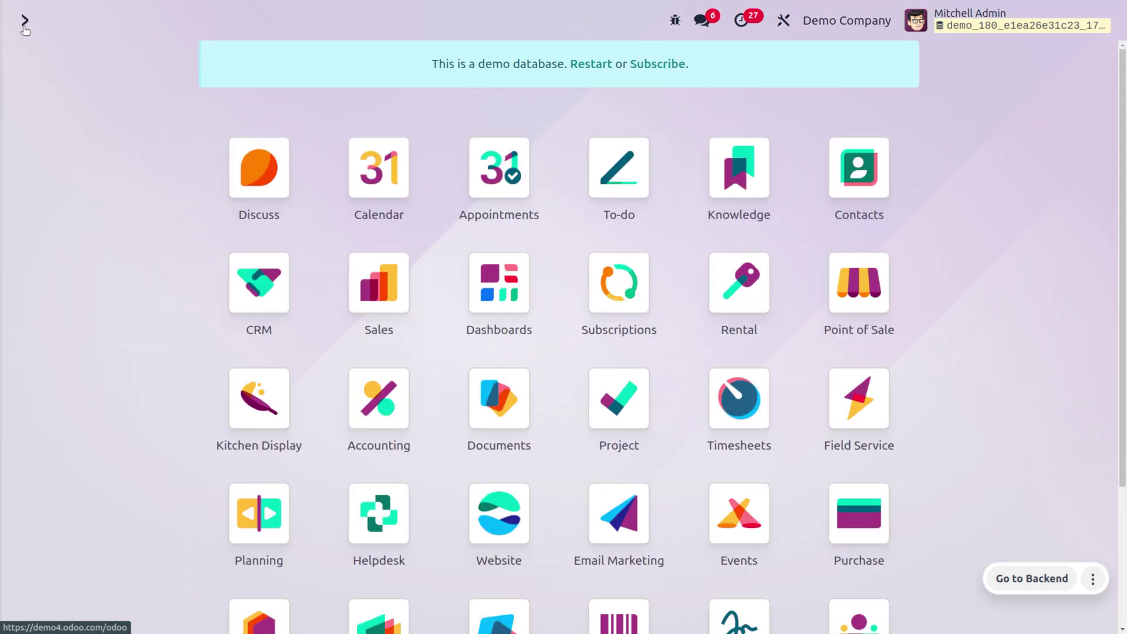
type("acc")
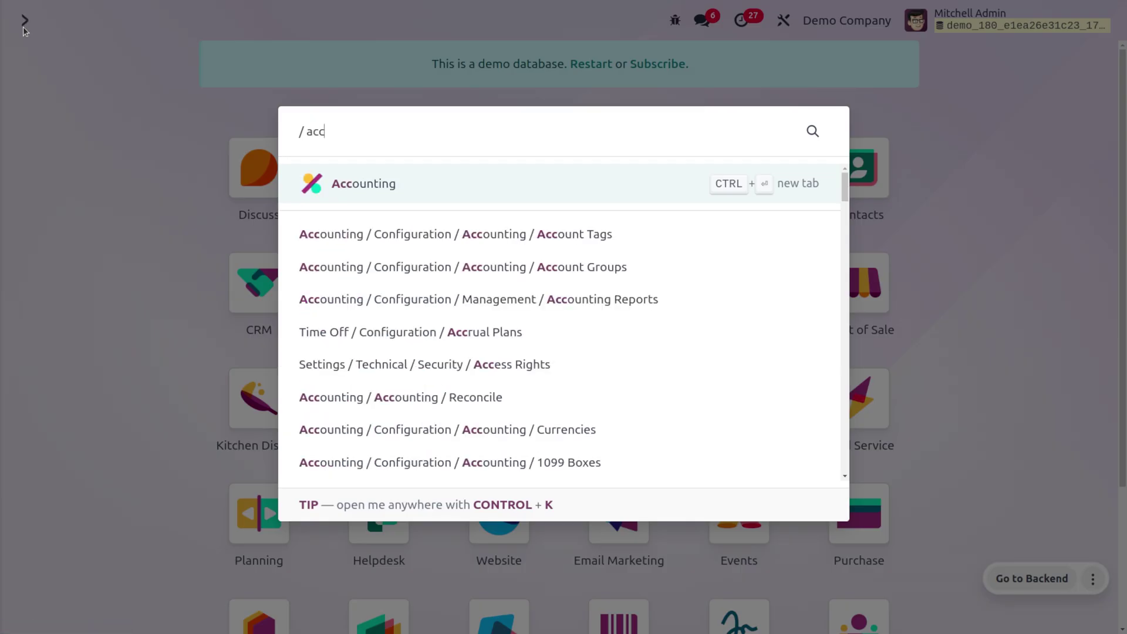
key("Return")
left_click(467, 21)
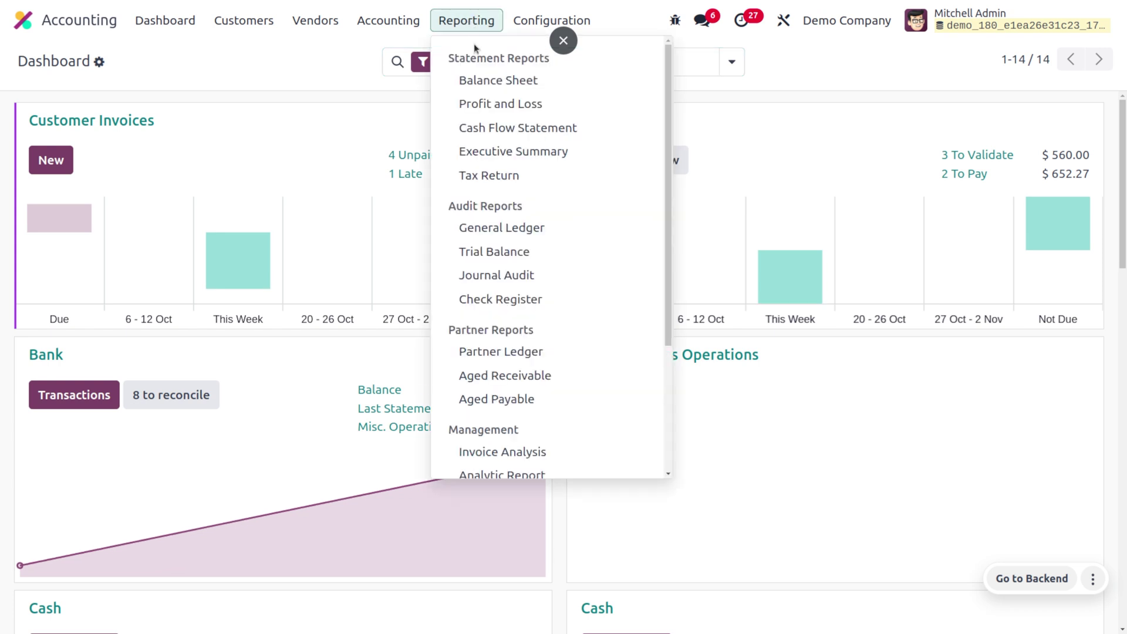
scroll(504, 358, "down", 3)
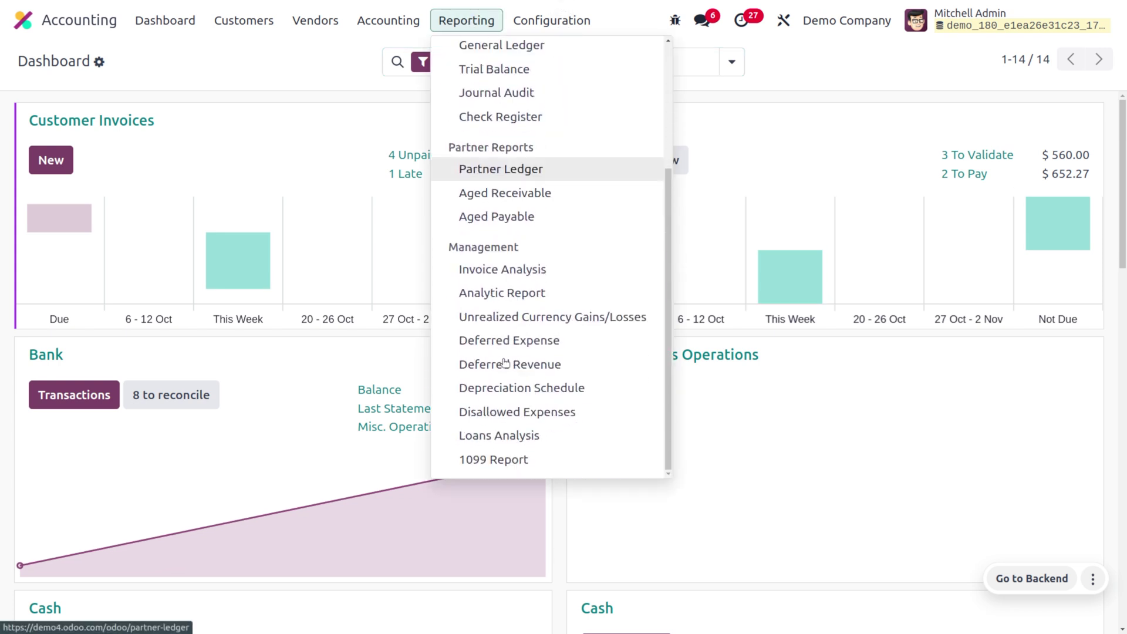
left_click(505, 322)
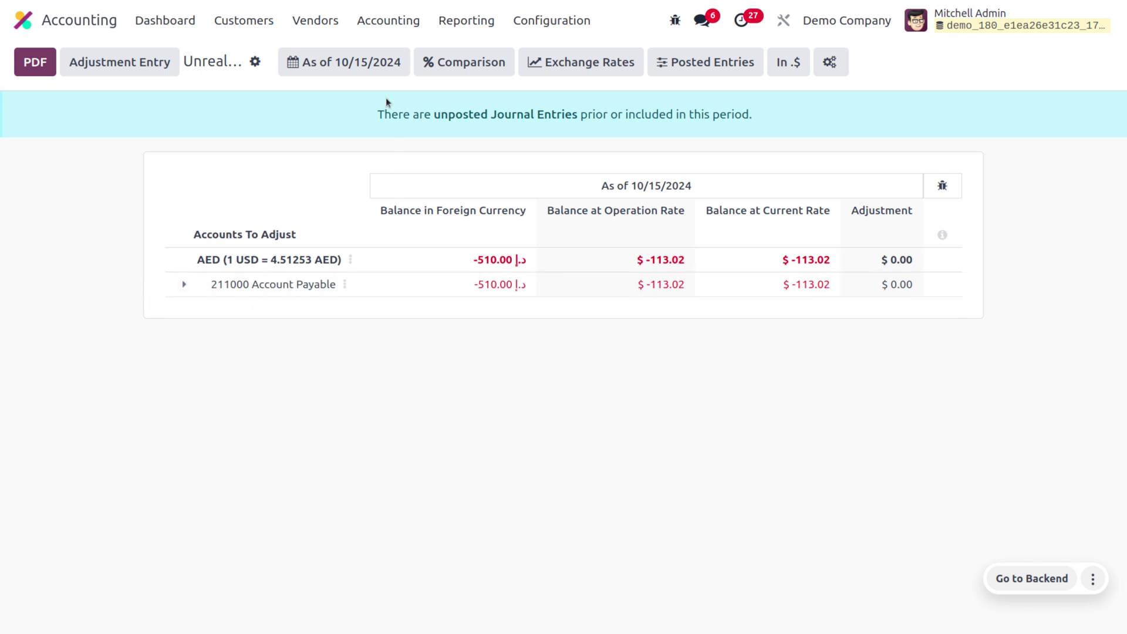
- Review the report's date and comparison options, keeping period order Descending
left_click(376, 56)
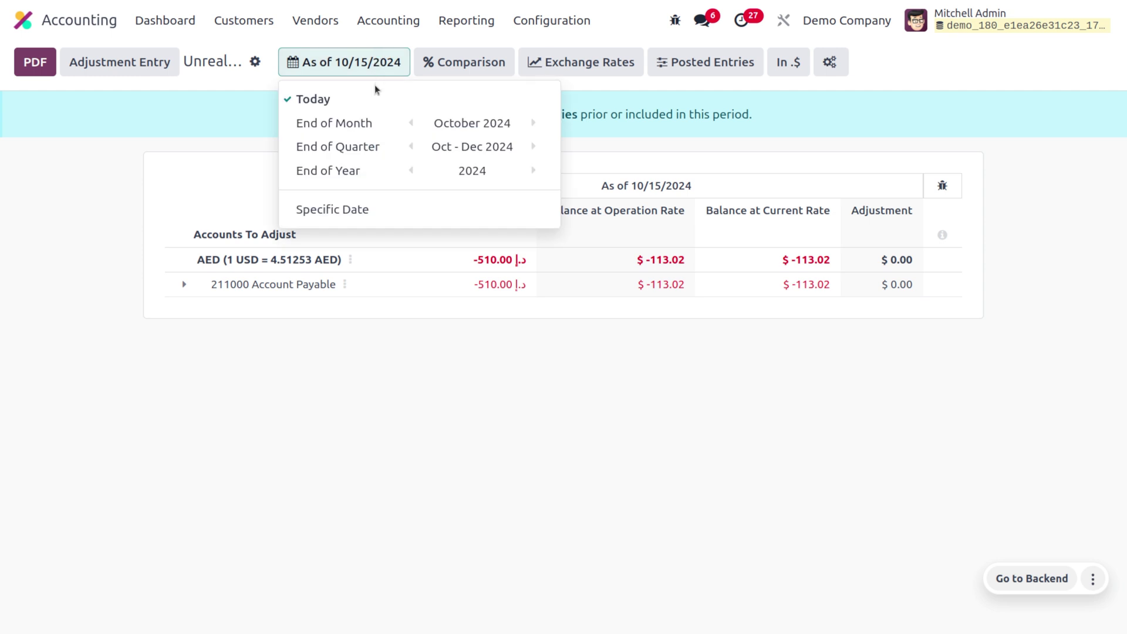
left_click(484, 70)
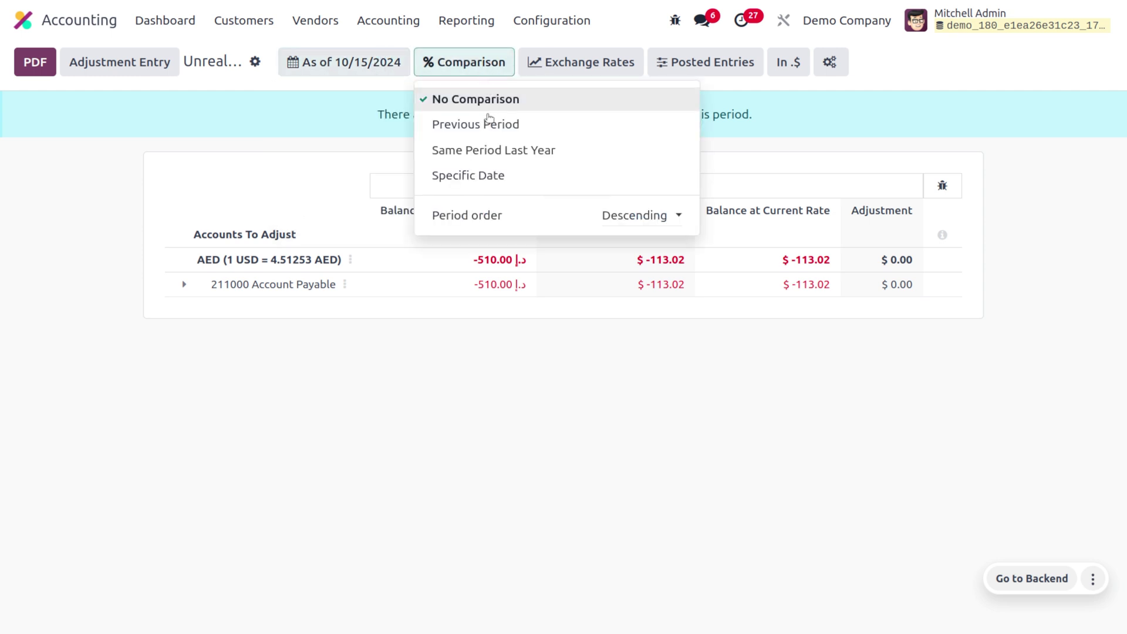
left_click(641, 232)
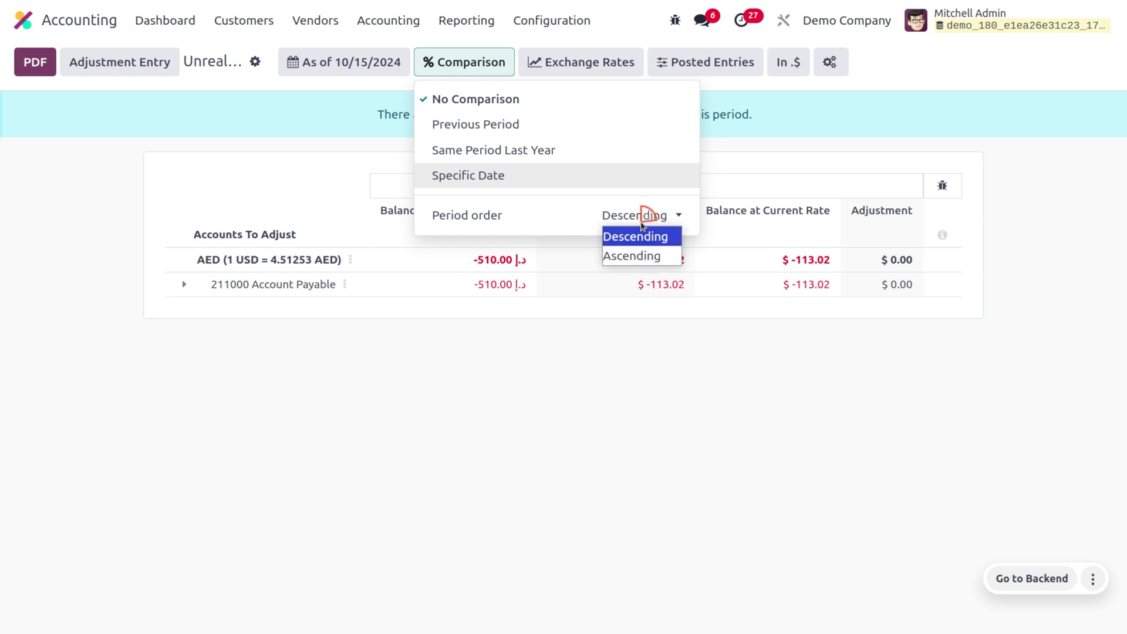
left_click(566, 372)
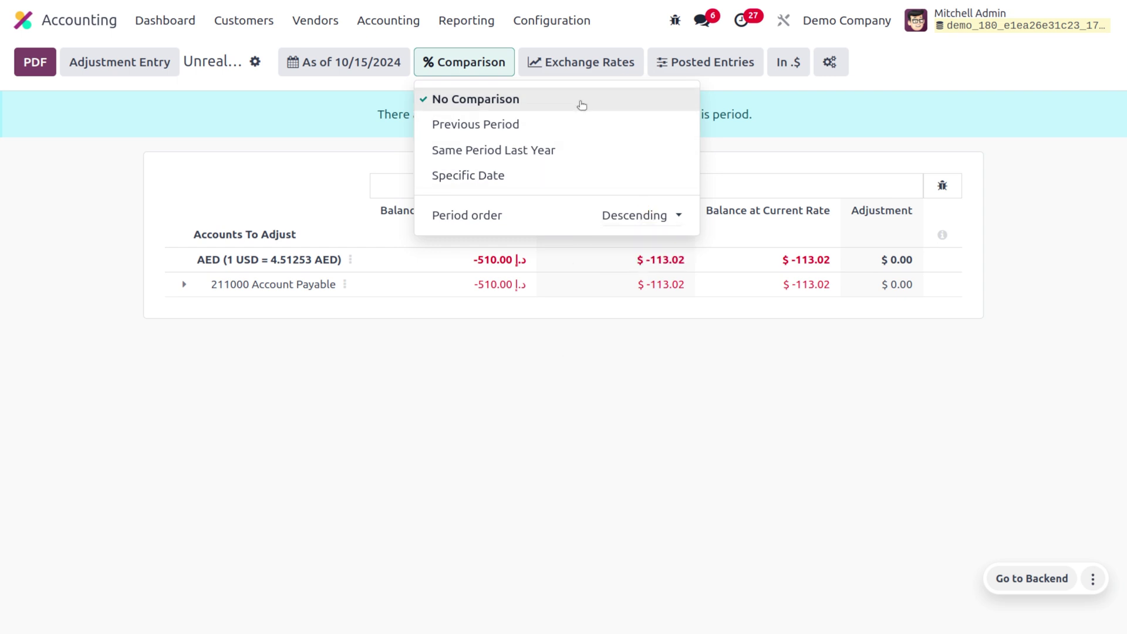
- Check the AED exchange rate and entry filters, then expand 211000 Account Payable into its bills
left_click(568, 56)
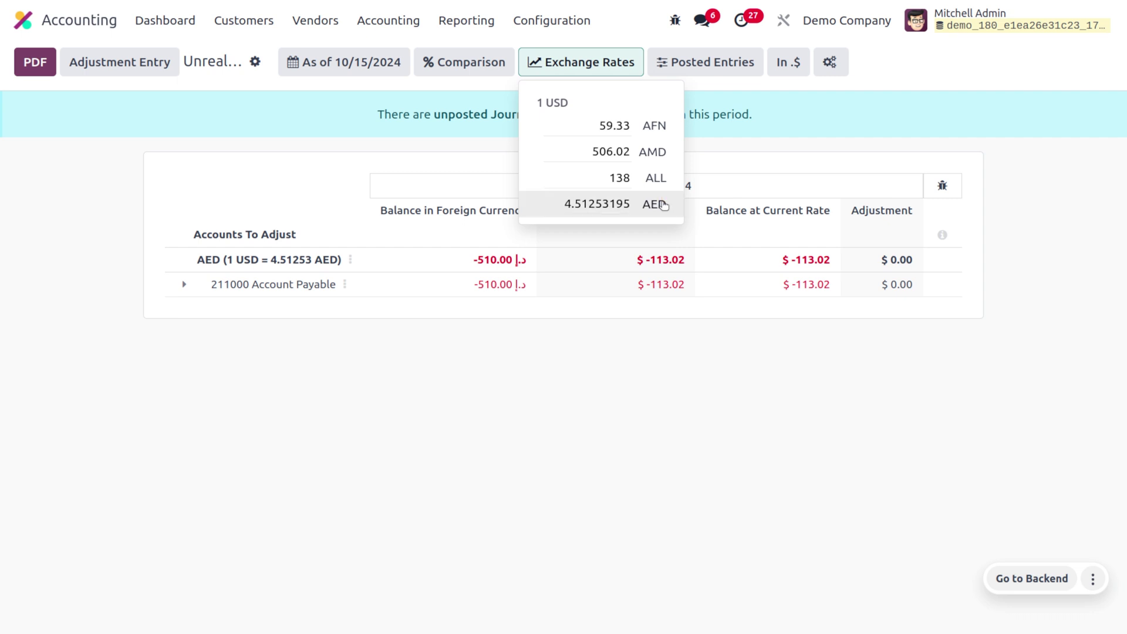
left_click(728, 62)
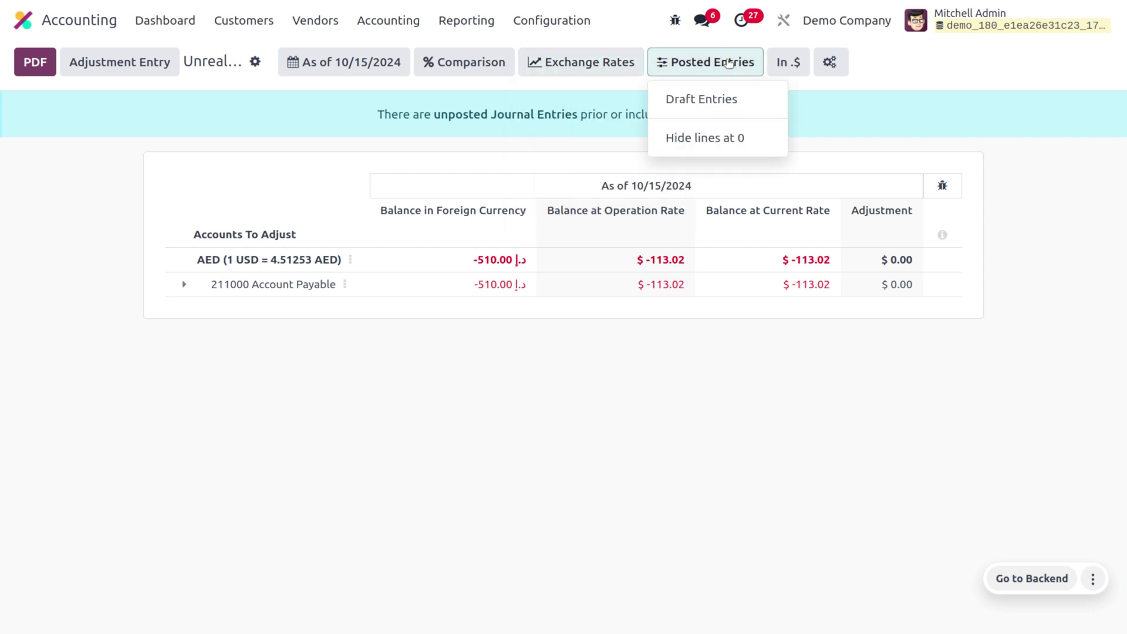
left_click(622, 378)
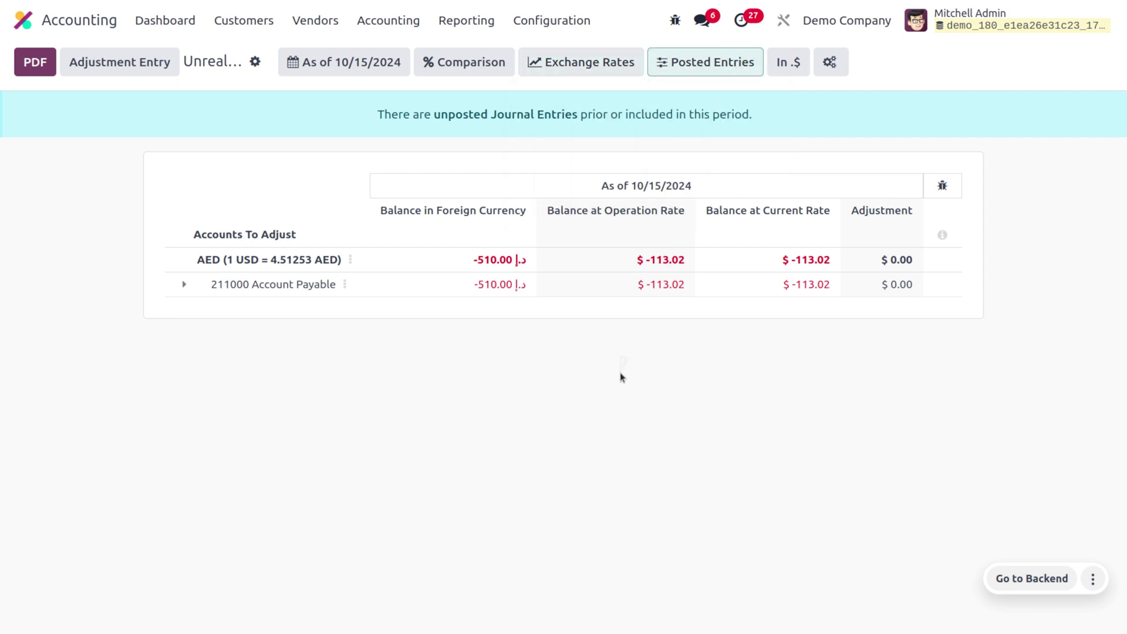
left_click(185, 284)
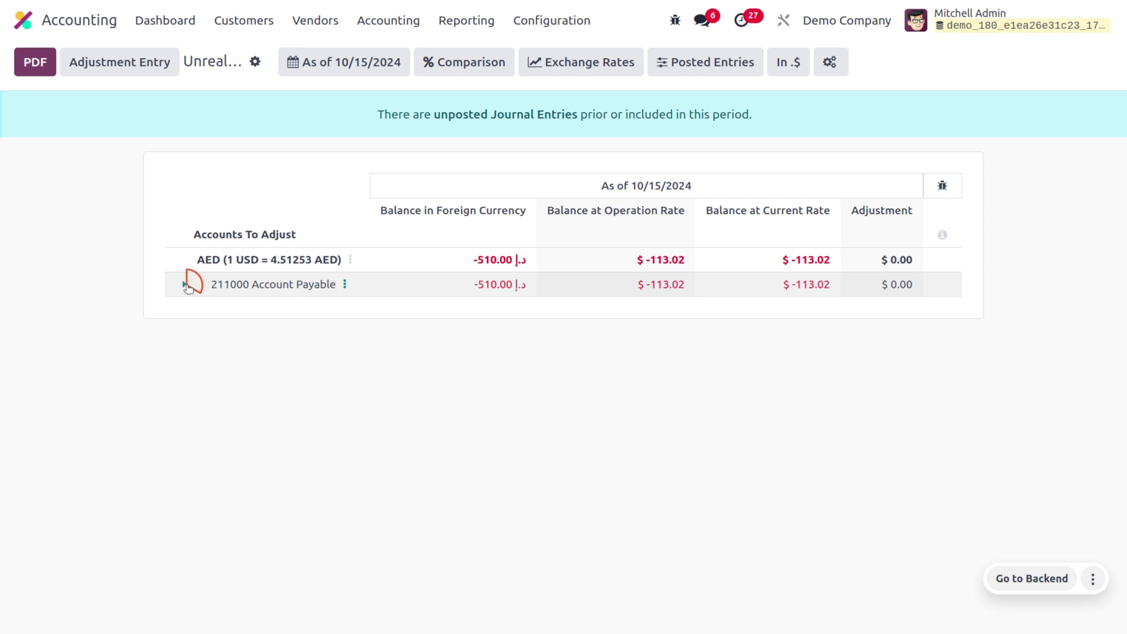